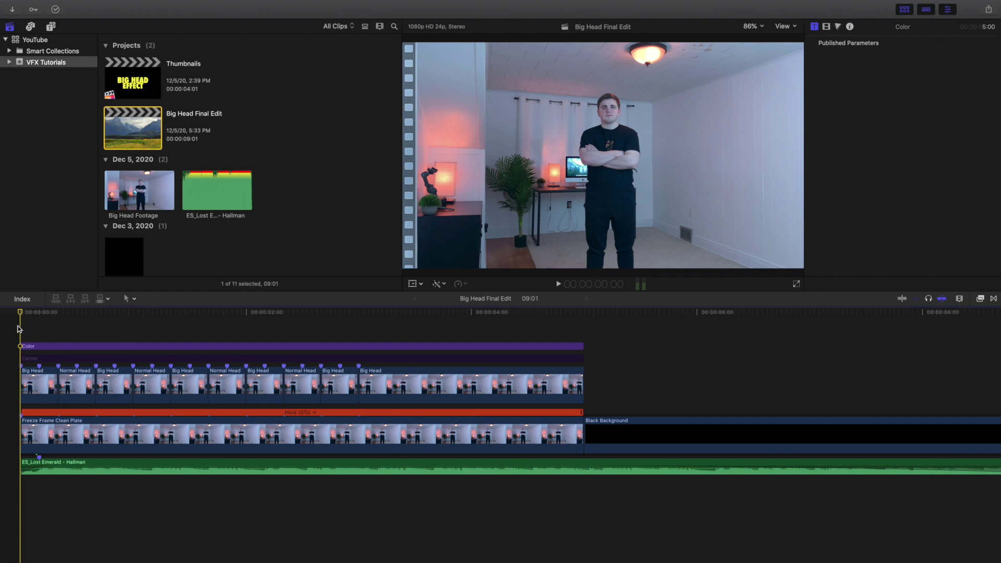
# Play the Big Head Final Edit project from the start to preview the finished big head effect.
pyautogui.press('space')
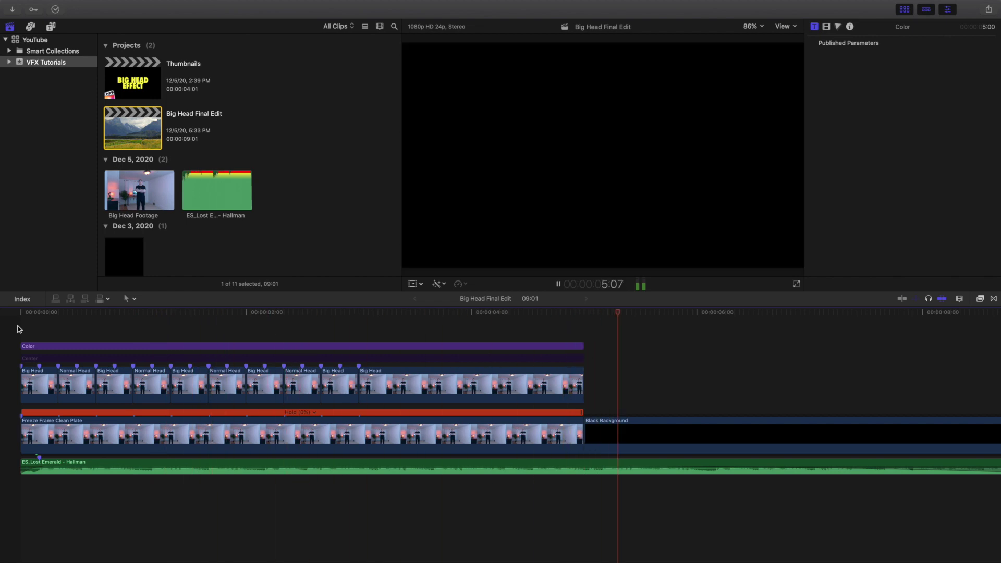
pyautogui.press('space')
pyautogui.click(19, 328)
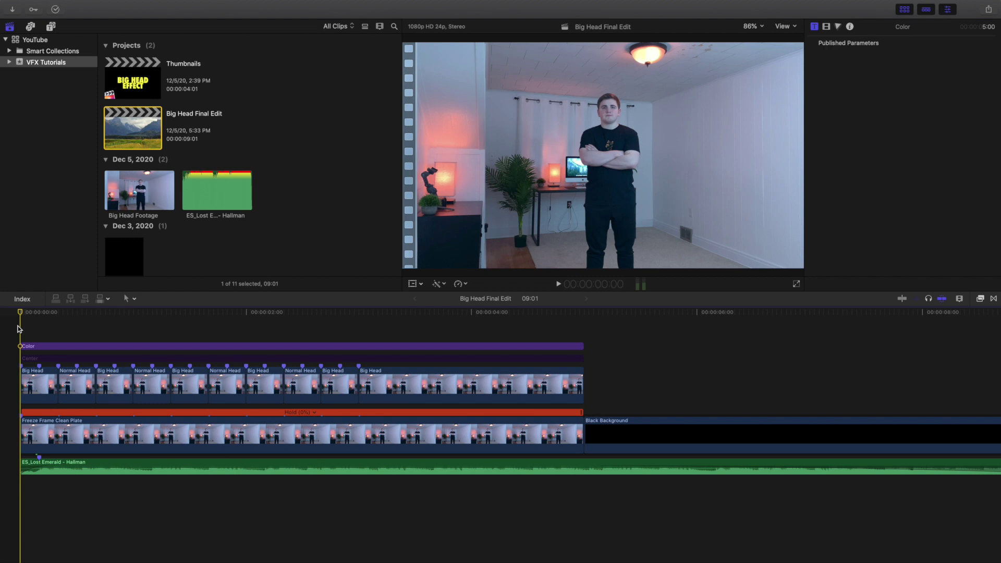
pyautogui.click(52, 347)
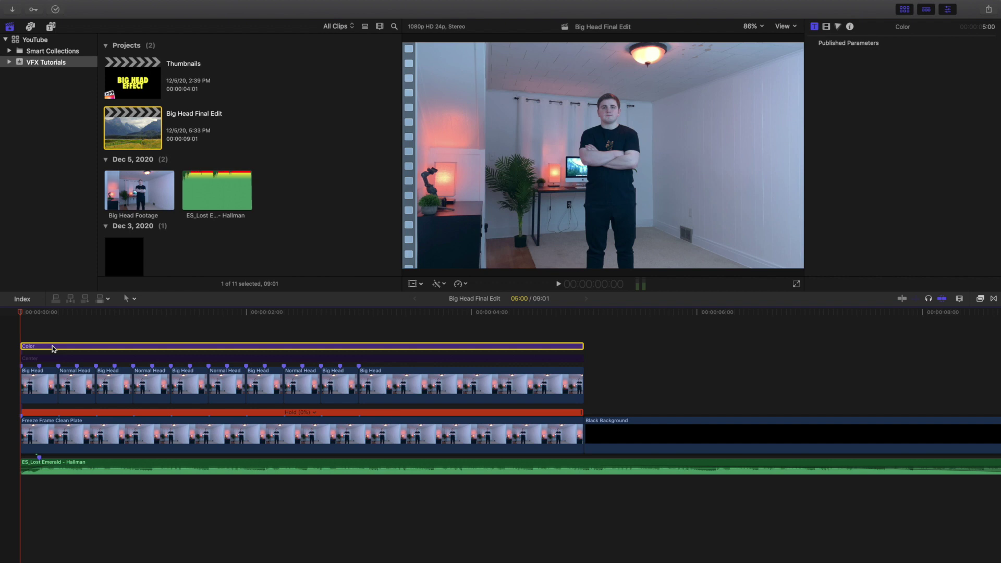
pyautogui.click(3, 334)
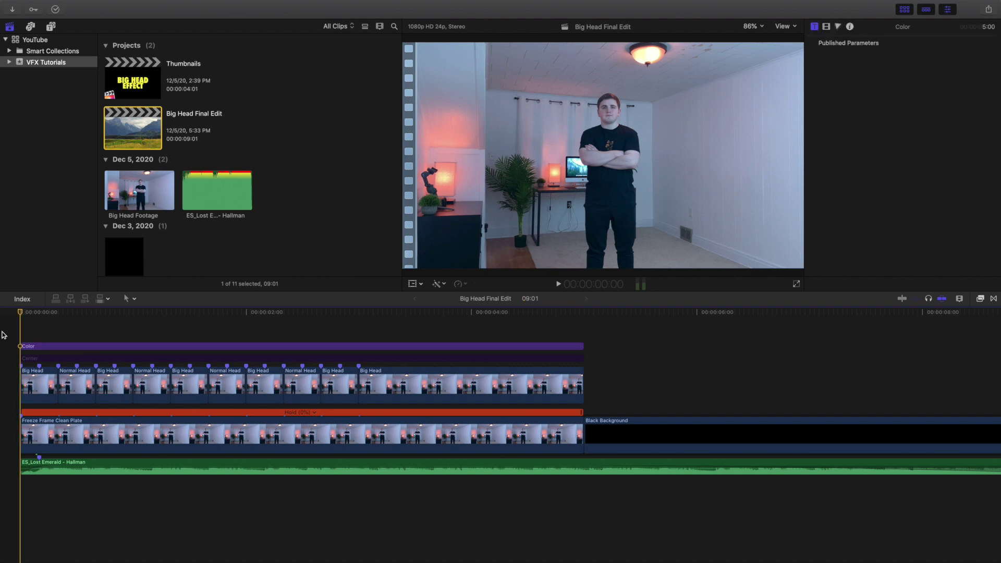
pyautogui.press('space')
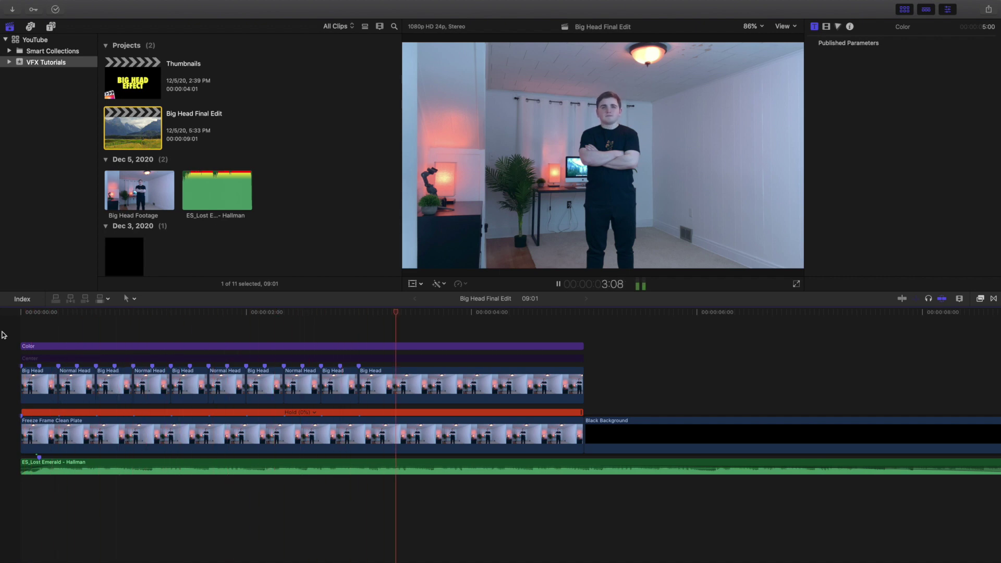
pyautogui.press('space')
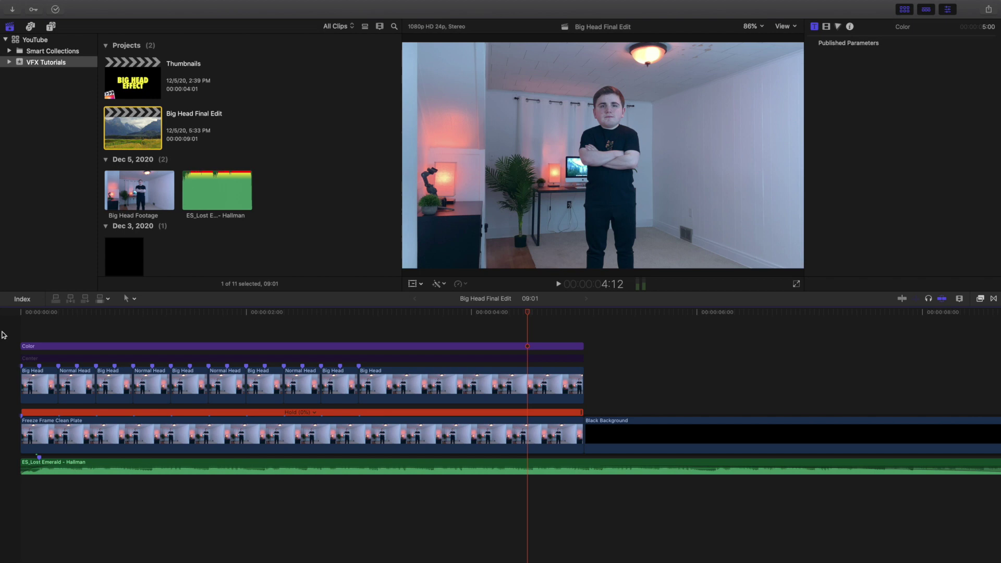
pyautogui.press('Home')
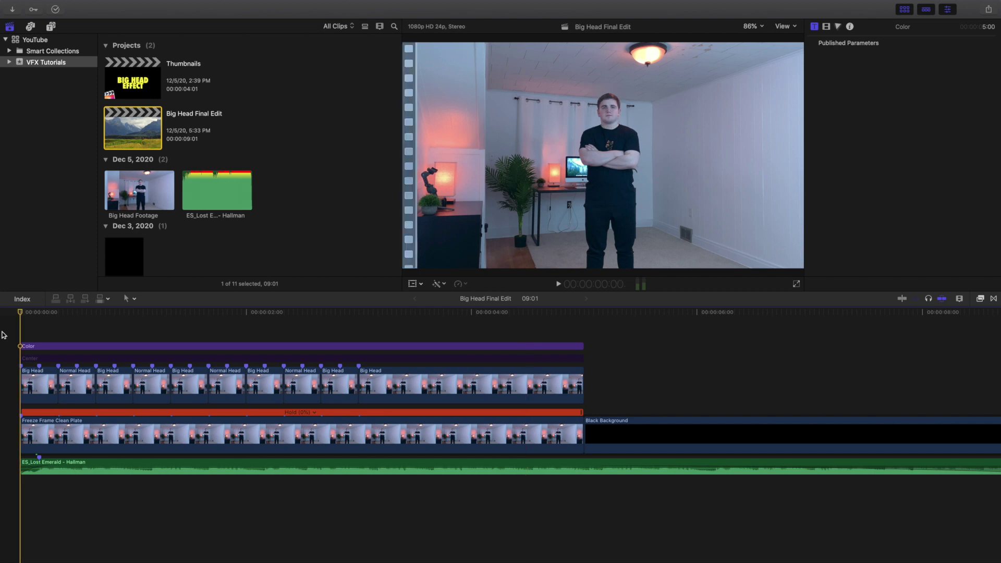
# Inspect the Color layer's Color Wheels and Color Curves corrections and its effects list.
pyautogui.click(42, 347)
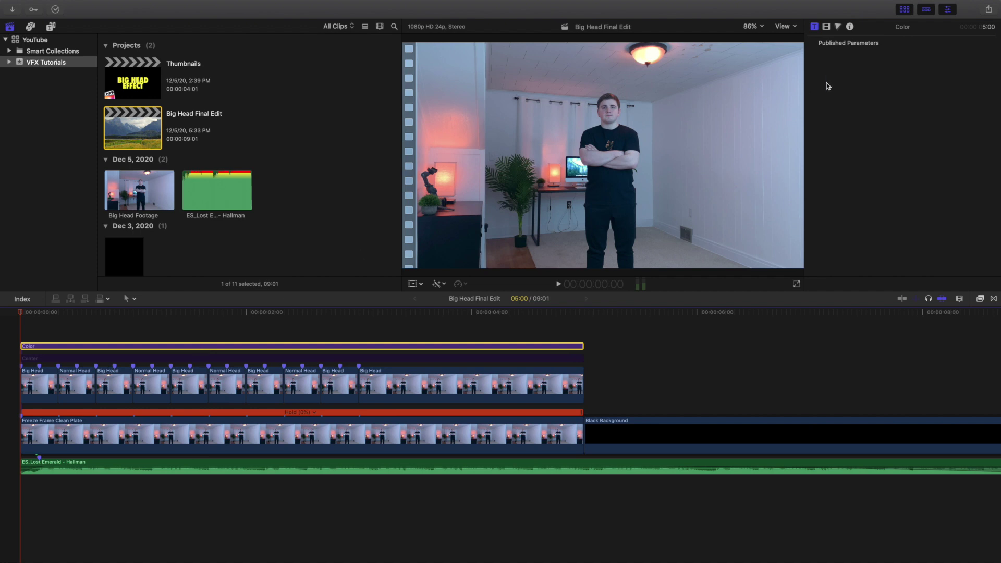
pyautogui.click(837, 27)
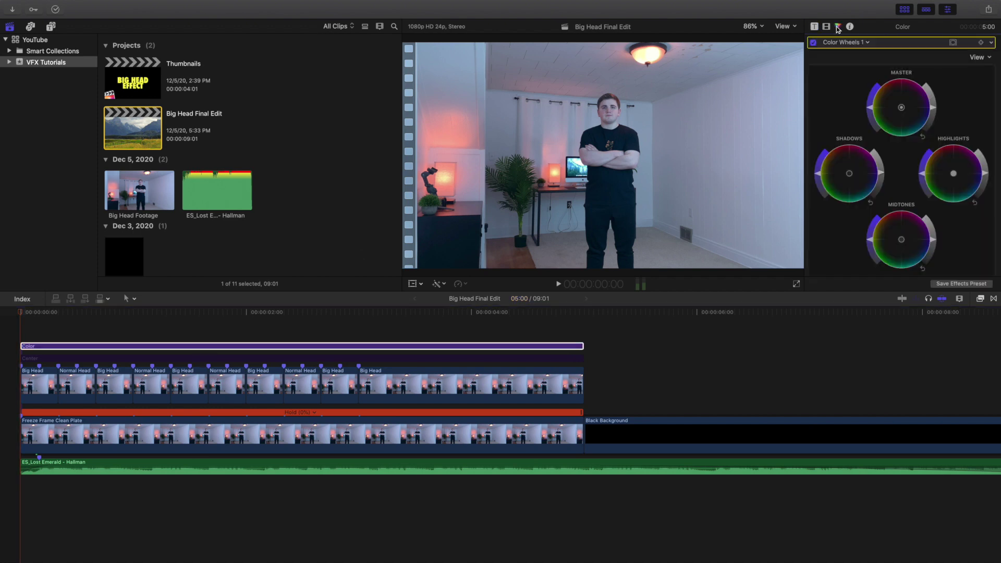
pyautogui.click(842, 44)
pyautogui.click(842, 71)
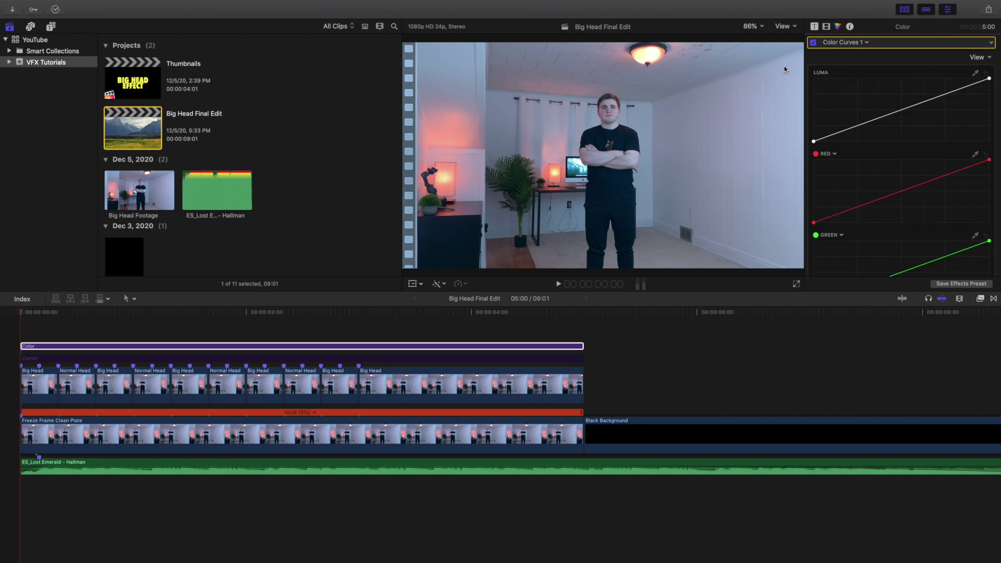
pyautogui.click(825, 26)
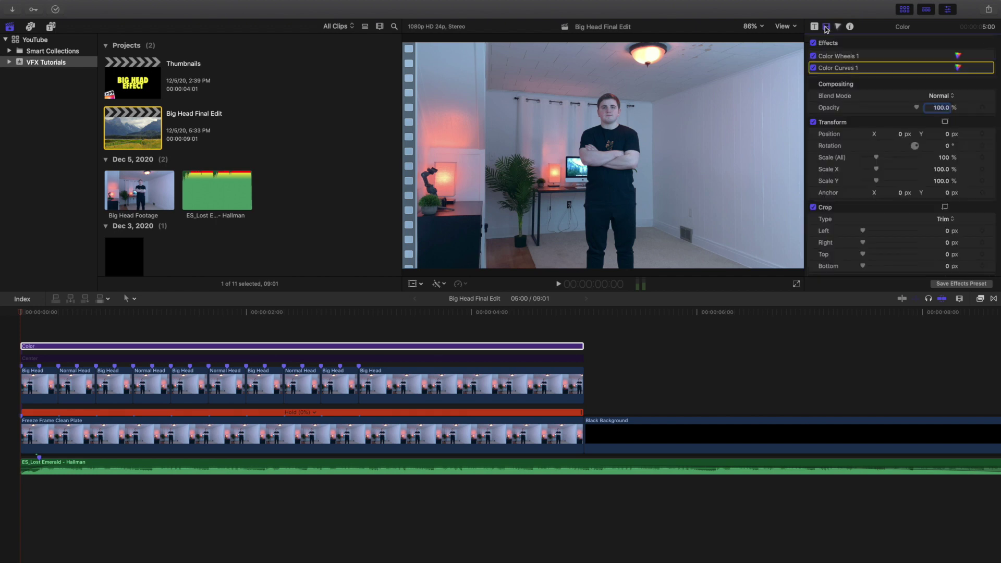
pyautogui.click(17, 322)
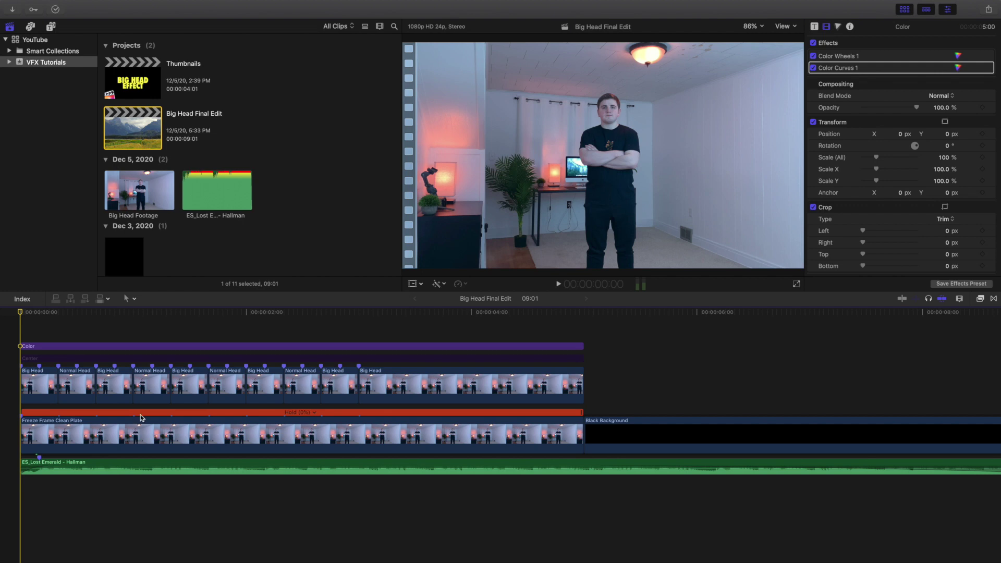
# Enable the Center title layer and inspect its text and transform settings.
pyautogui.click(146, 347)
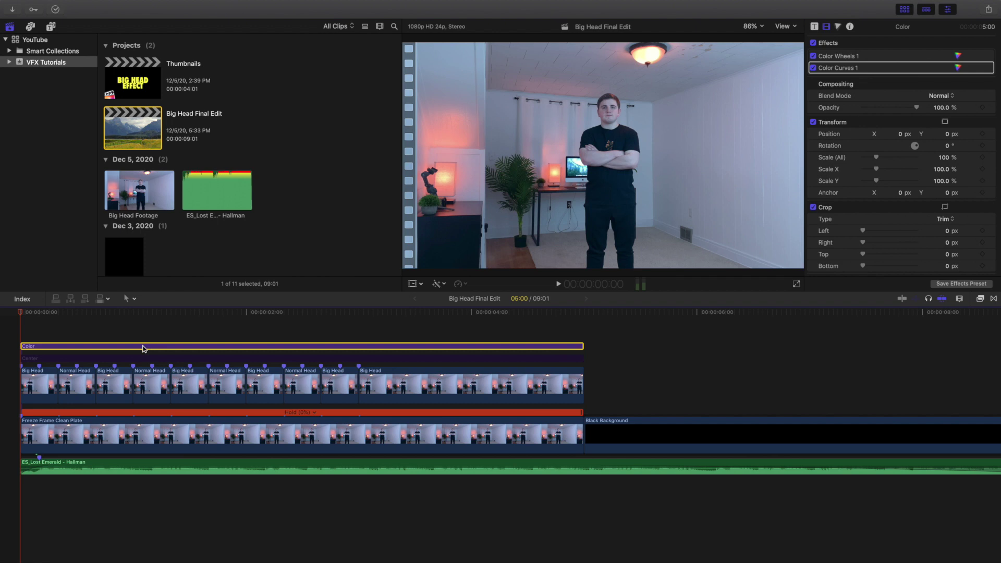
pyautogui.click(139, 358)
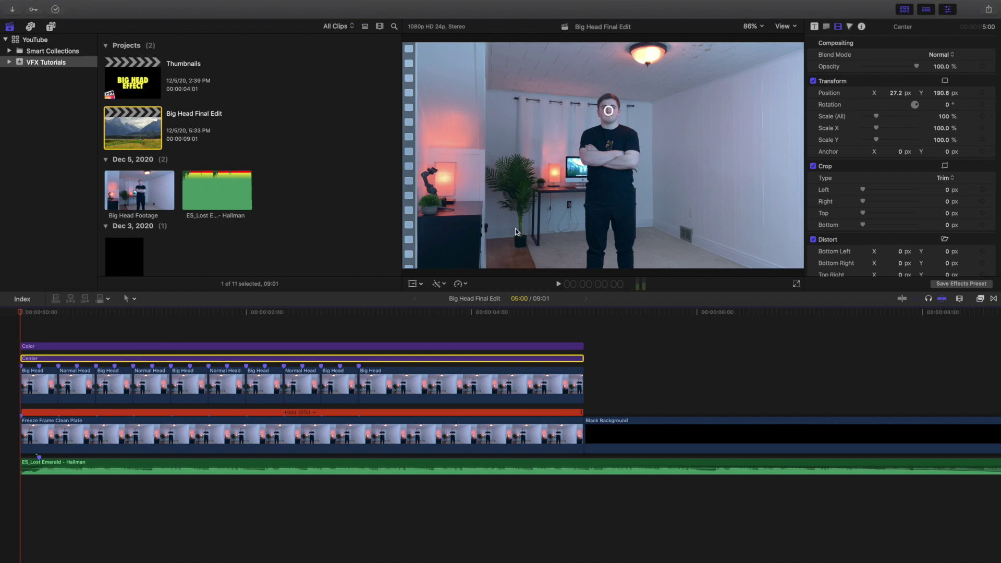
pyautogui.click(827, 26)
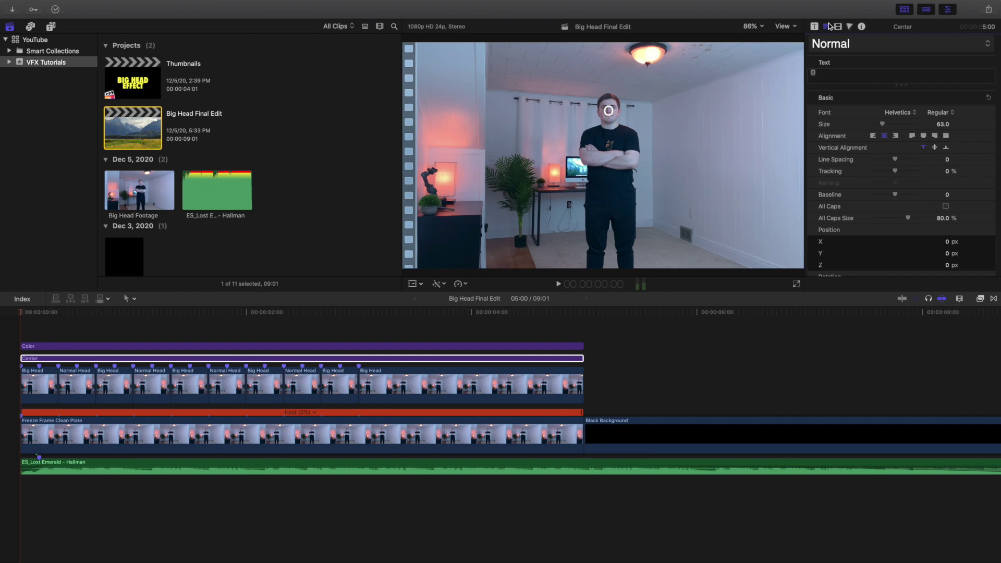
pyautogui.click(838, 27)
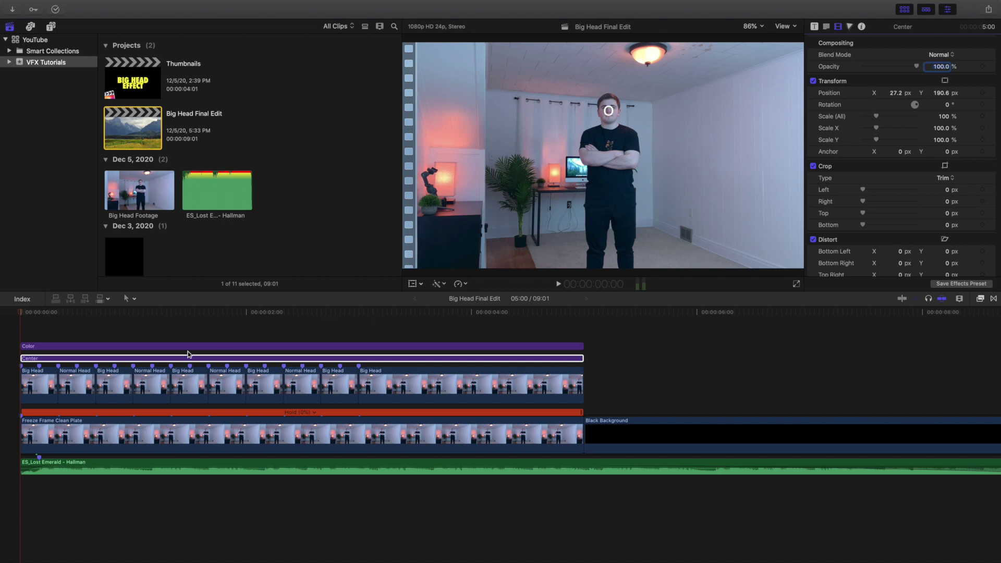
# Compare the Center title's O marker with the head at the project start and near the end of the footage.
pyautogui.click(21, 325)
pyautogui.click(61, 359)
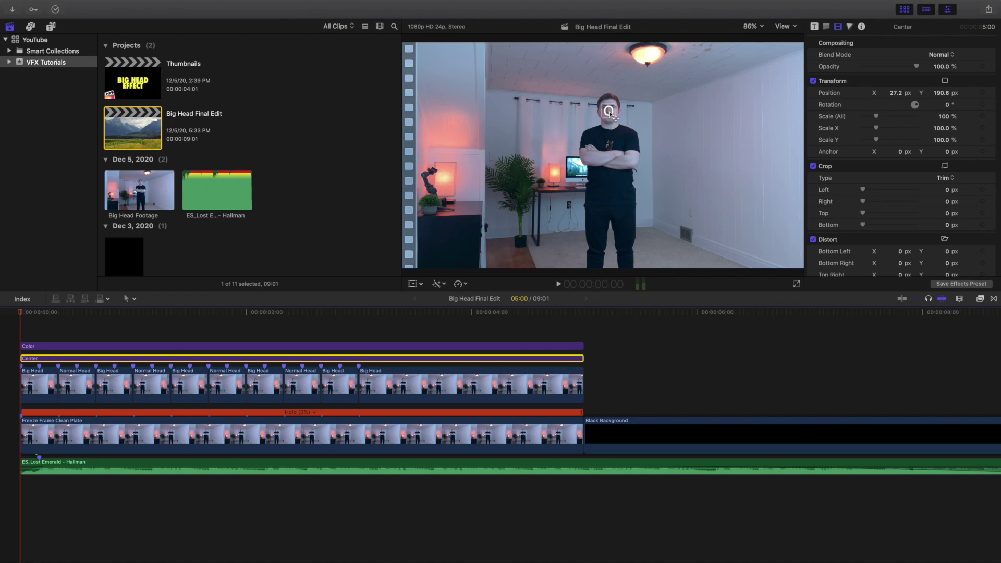
pyautogui.click(577, 334)
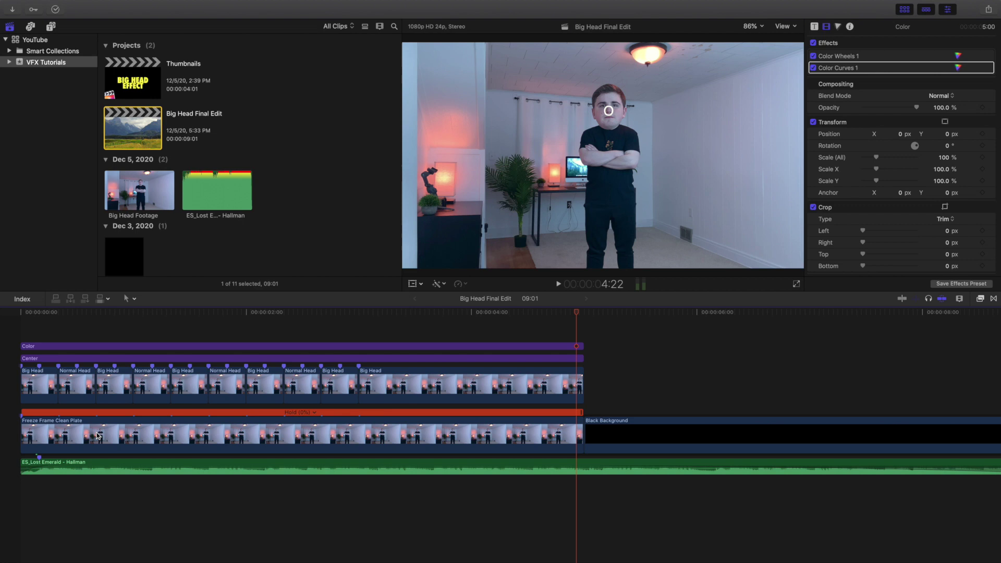
pyautogui.click(16, 336)
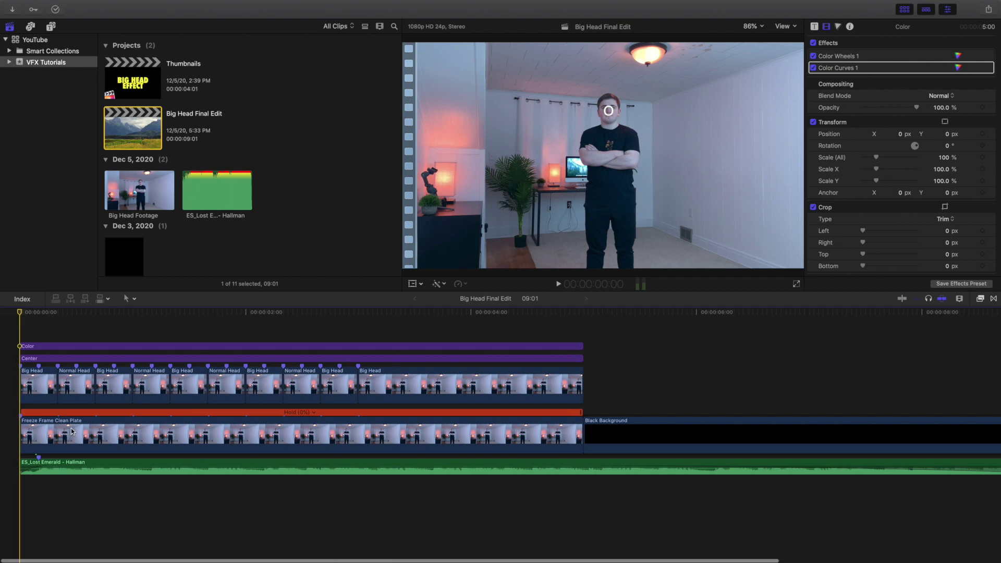
# Inspect the Draw Mask and Transform keyframe settings of the first Big Head clip.
pyautogui.click(35, 386)
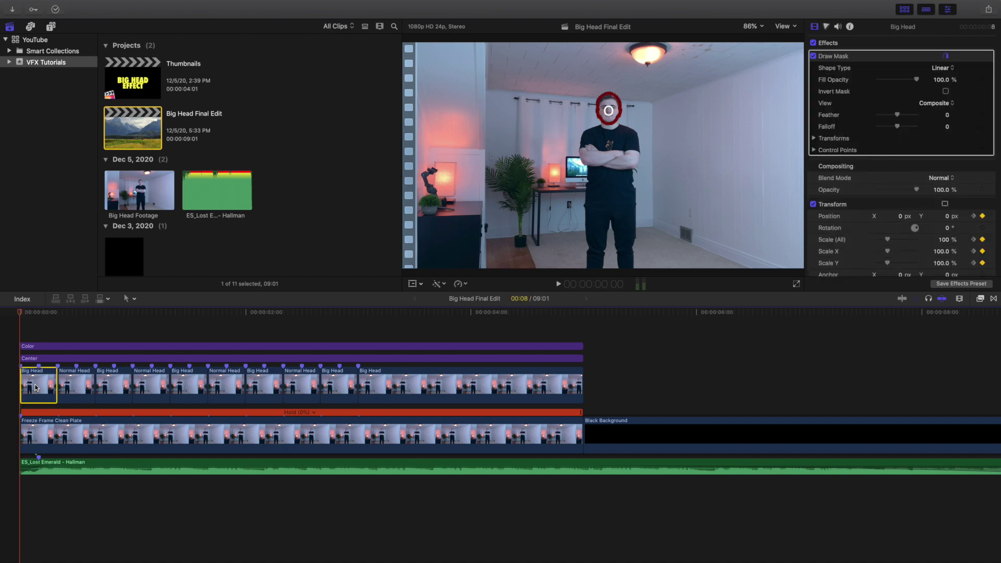
pyautogui.click(874, 204)
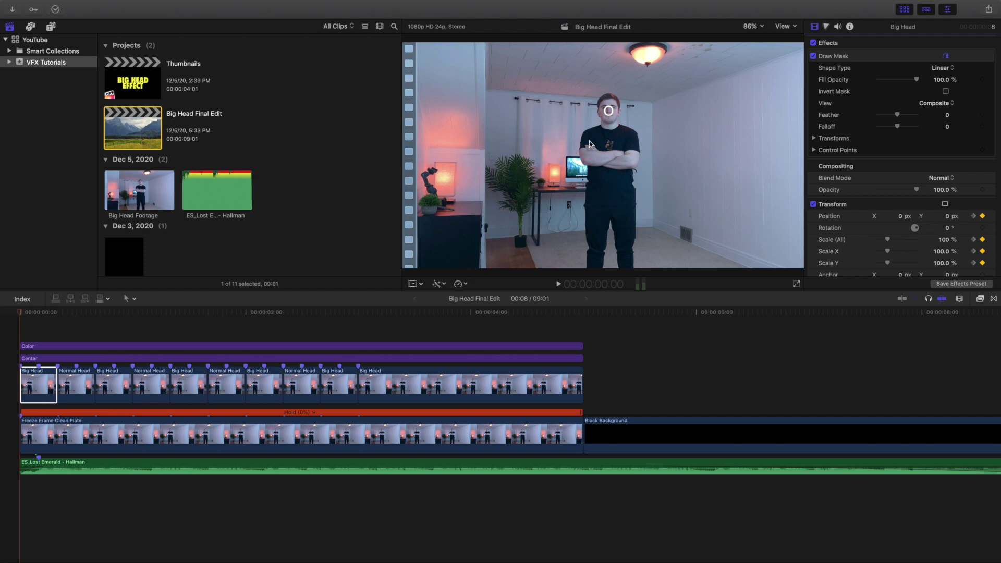
pyautogui.click(31, 386)
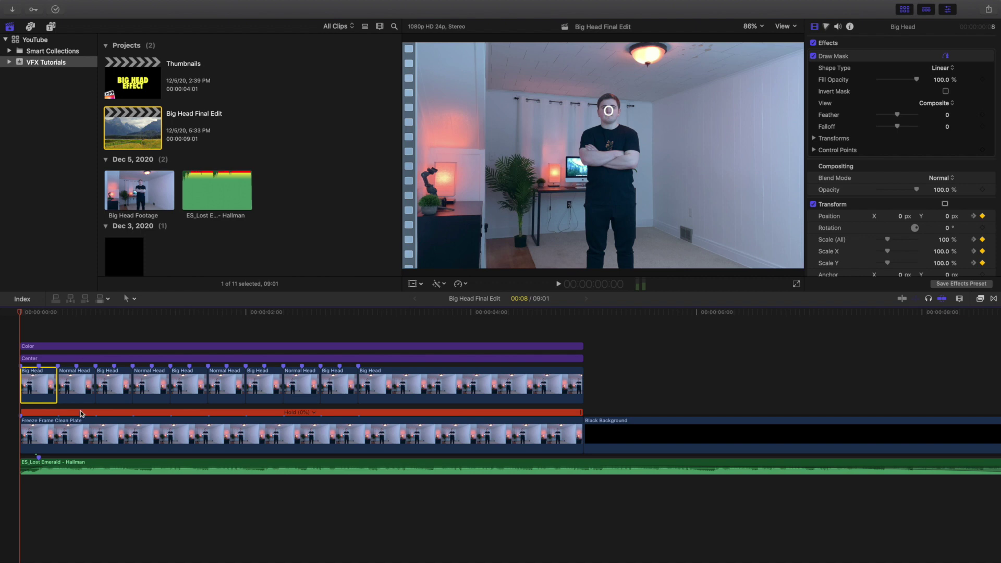
# Look up the Hold option in the retiming choices for the Freeze Frame Clean Plate clip.
pyautogui.click(111, 431)
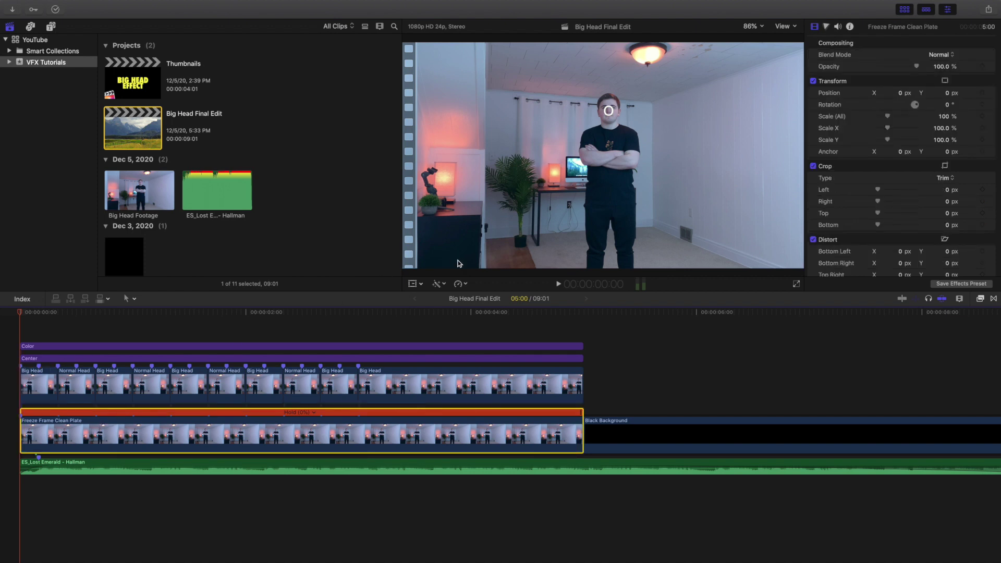
pyautogui.click(466, 284)
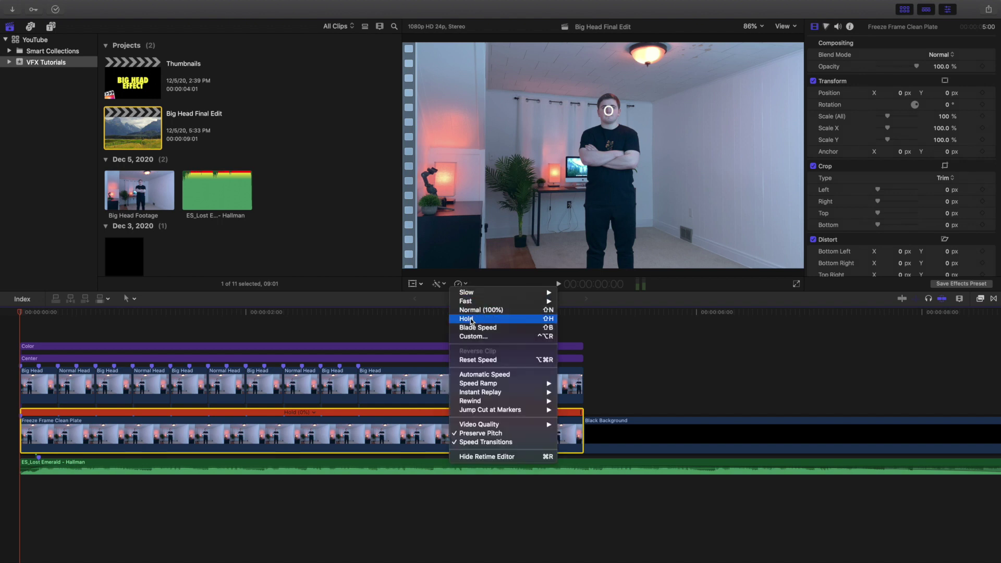
pyautogui.click(427, 314)
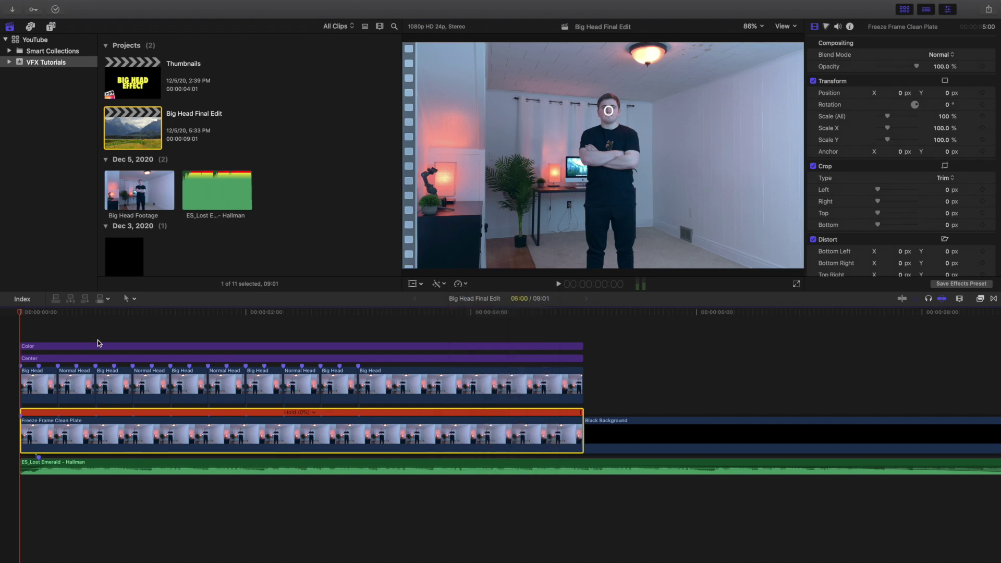
# Examine the Freeze Frame Clean Plate, the first Big Head clip and the music track at the start of the timeline.
pyautogui.click(7, 340)
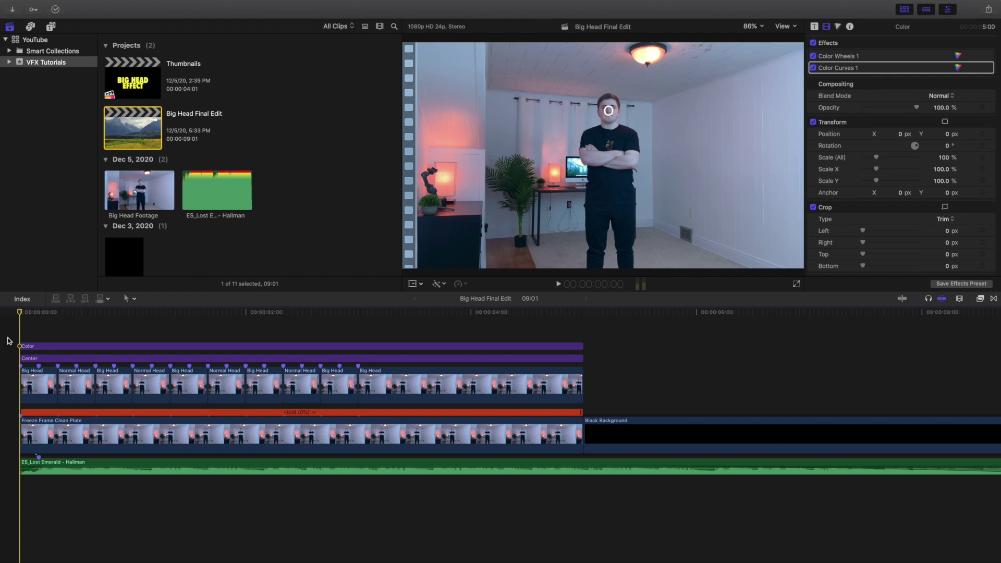
pyautogui.press('super+equal')
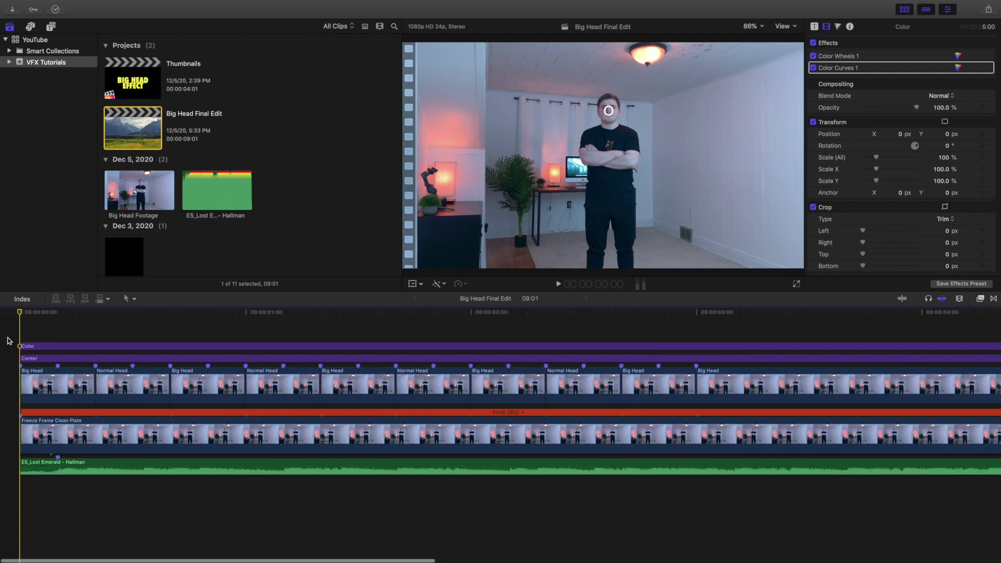
pyautogui.click(92, 431)
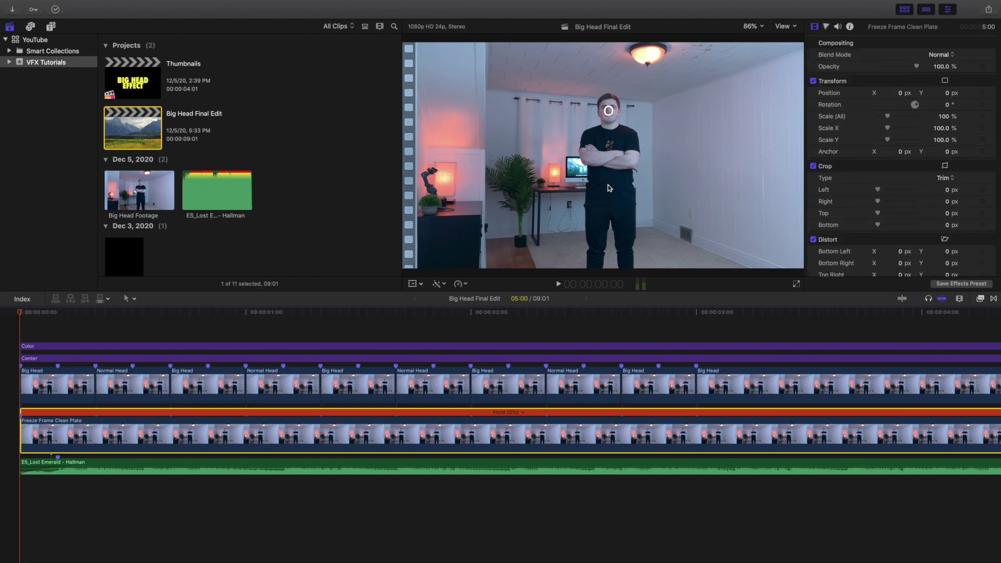
pyautogui.click(69, 387)
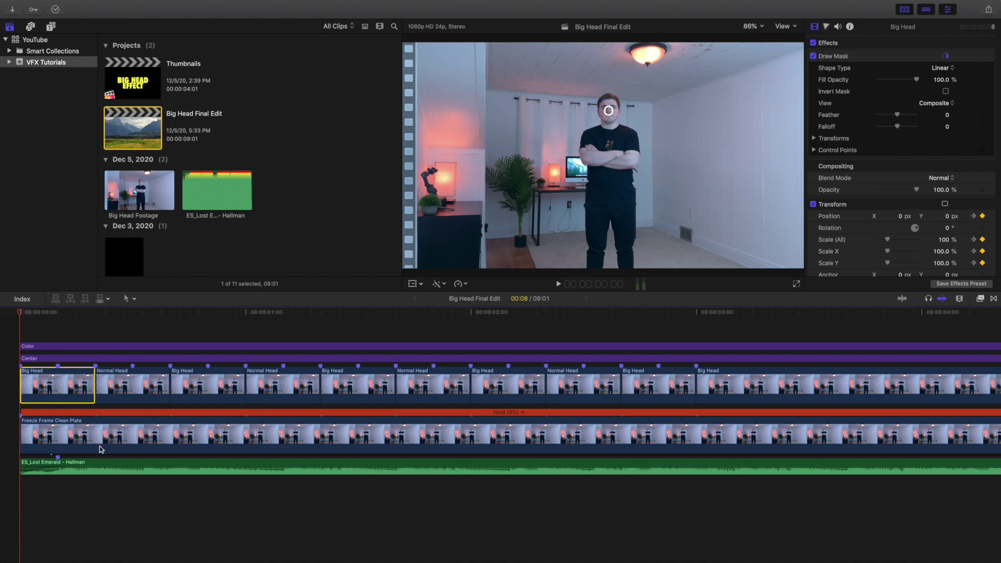
pyautogui.click(112, 463)
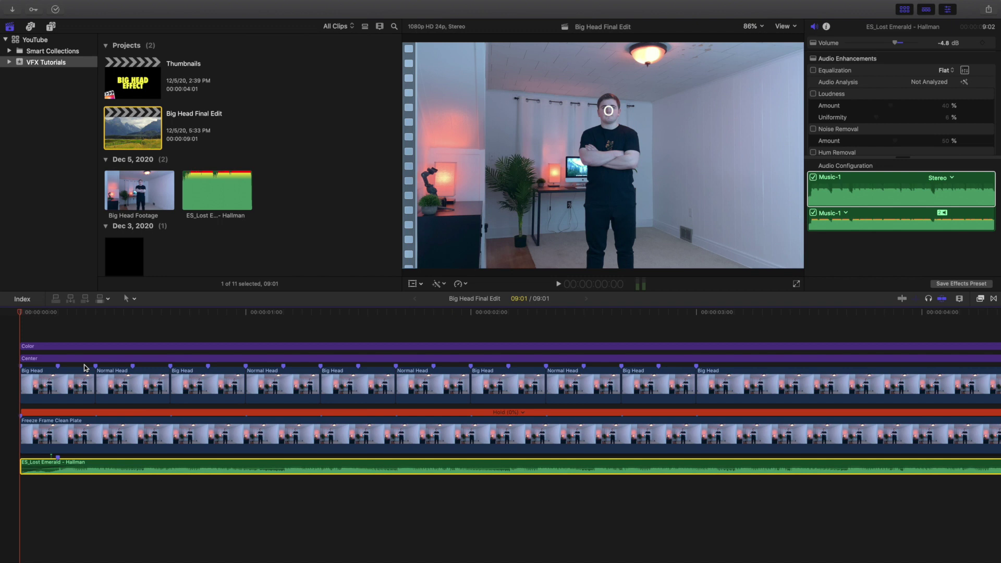
# Play the opening of the edit to check the first Big Head clip against the music, and return to the start.
pyautogui.click(18, 333)
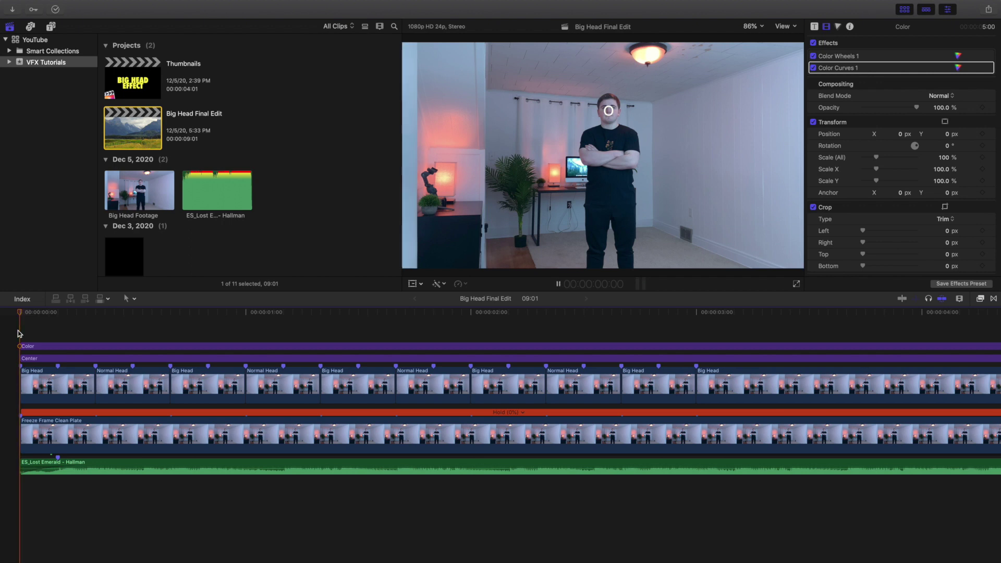
pyautogui.press('space')
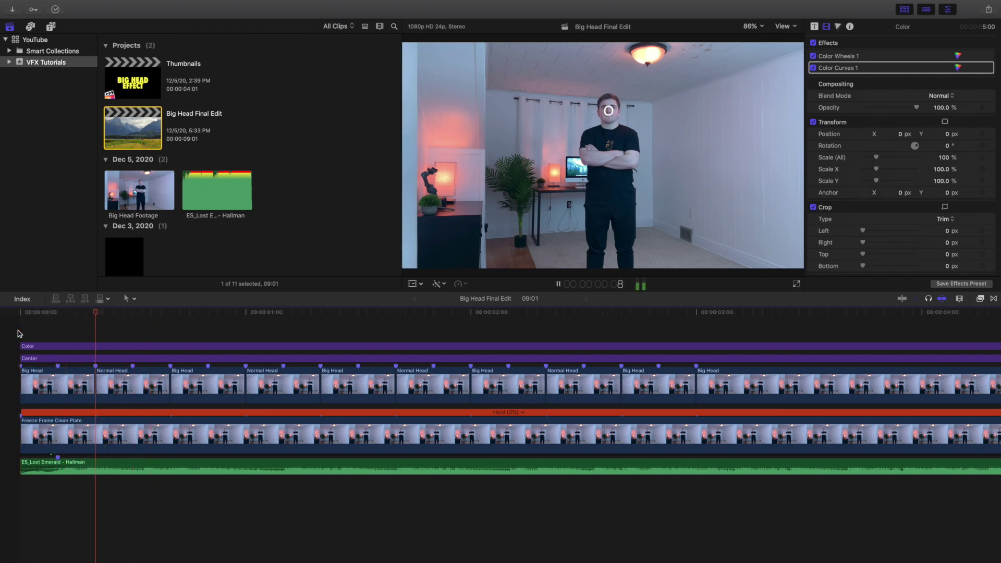
pyautogui.click(18, 334)
# Show the first Big Head clip's Draw Mask outline and look up the Draw Mask effect in the Masks category.
pyautogui.click(52, 386)
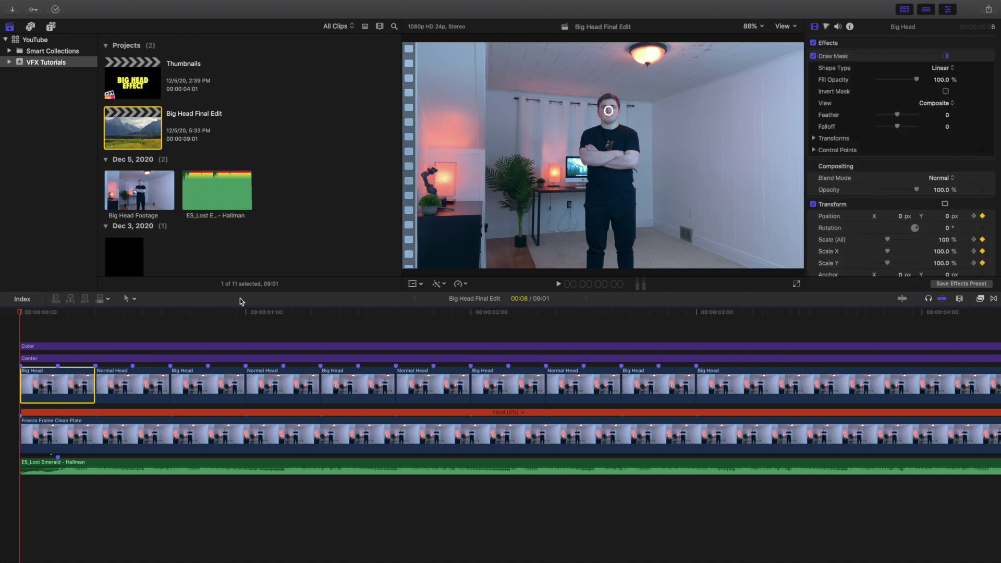
pyautogui.click(869, 56)
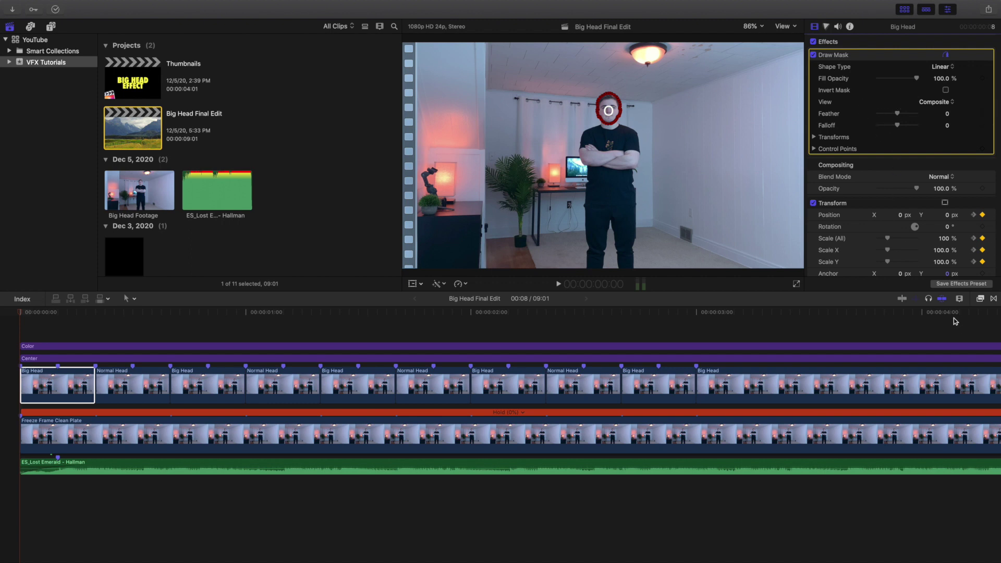
pyautogui.click(979, 299)
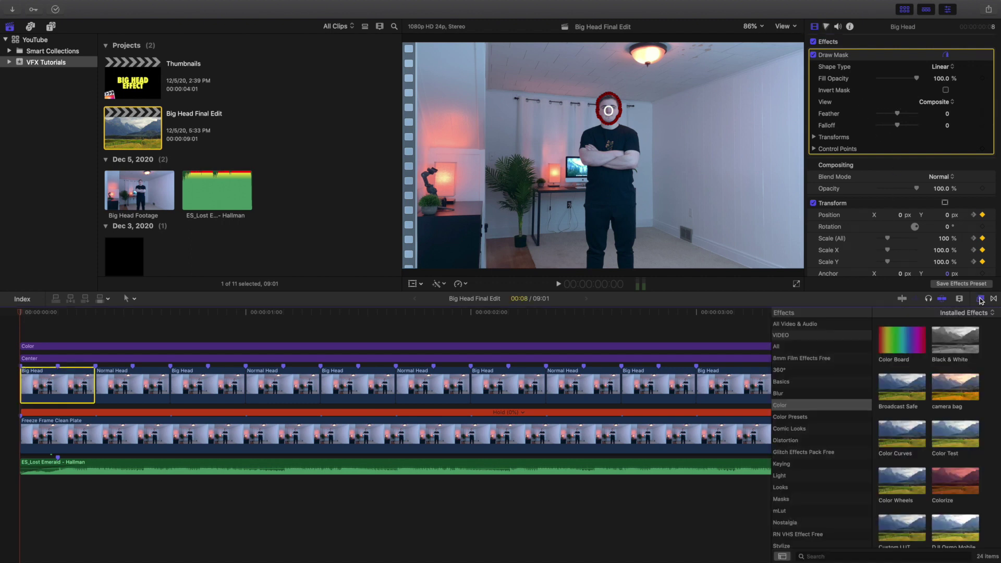
pyautogui.click(795, 501)
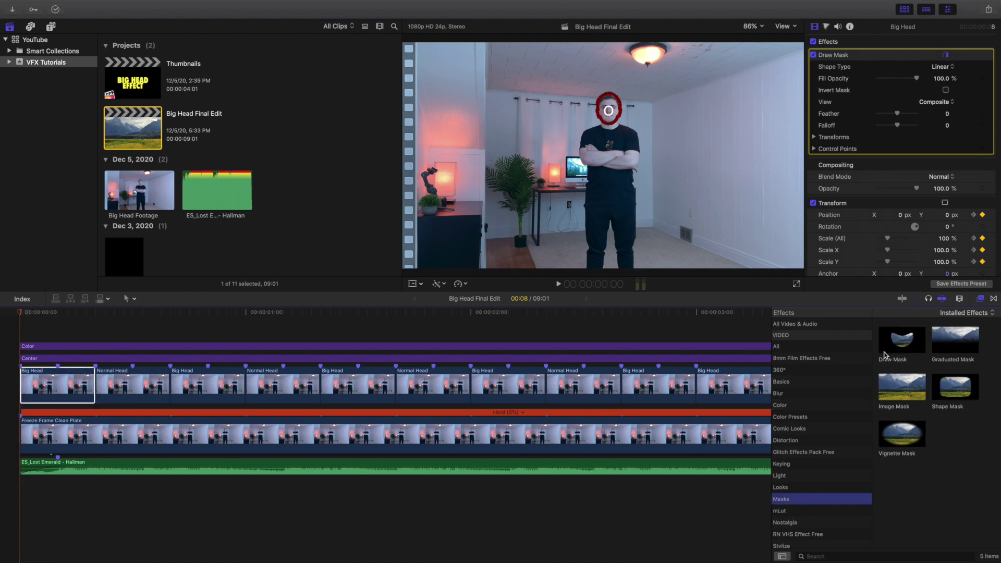
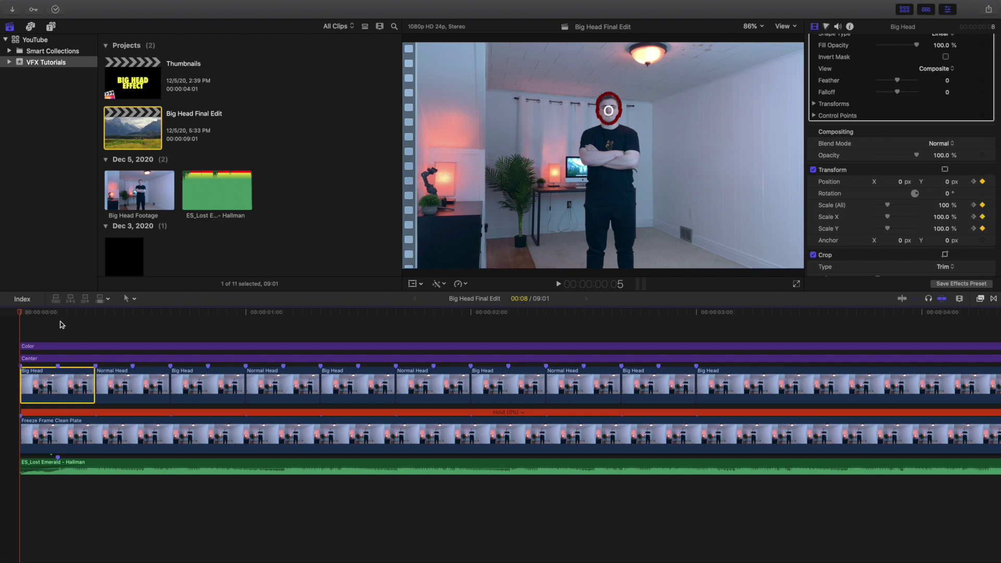
# Advance four frames into the first Big Head clip and examine its Position and Scale keyframes.
pyautogui.press('Right')
pyautogui.press('Right')
pyautogui.press('Right')
pyautogui.press('Right')
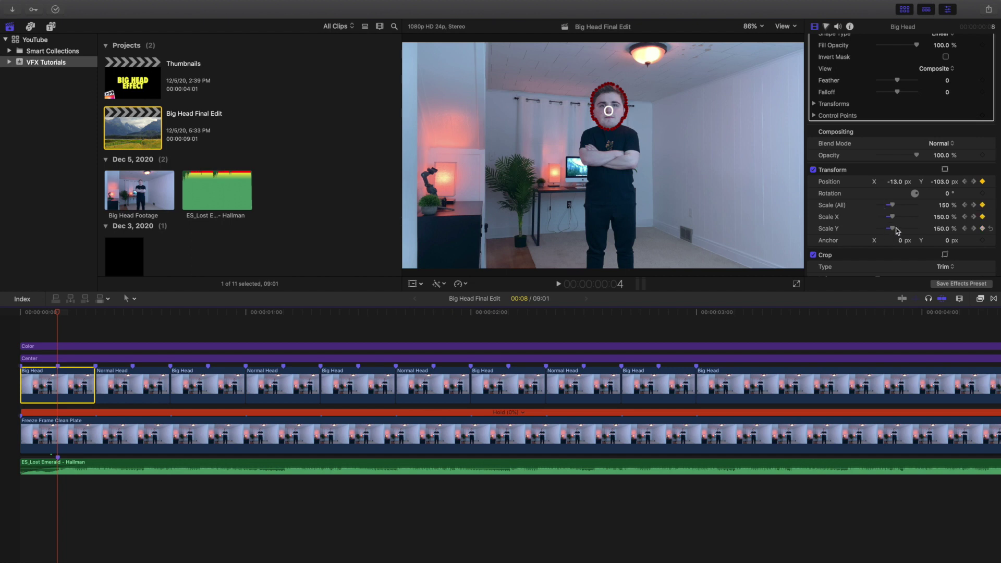
pyautogui.click(981, 205)
# Advance to the end of the first Big Head clip and examine the Transform settings on its last frame.
pyautogui.press('Right')
pyautogui.press('Right')
pyautogui.press('Right')
pyautogui.press('Right')
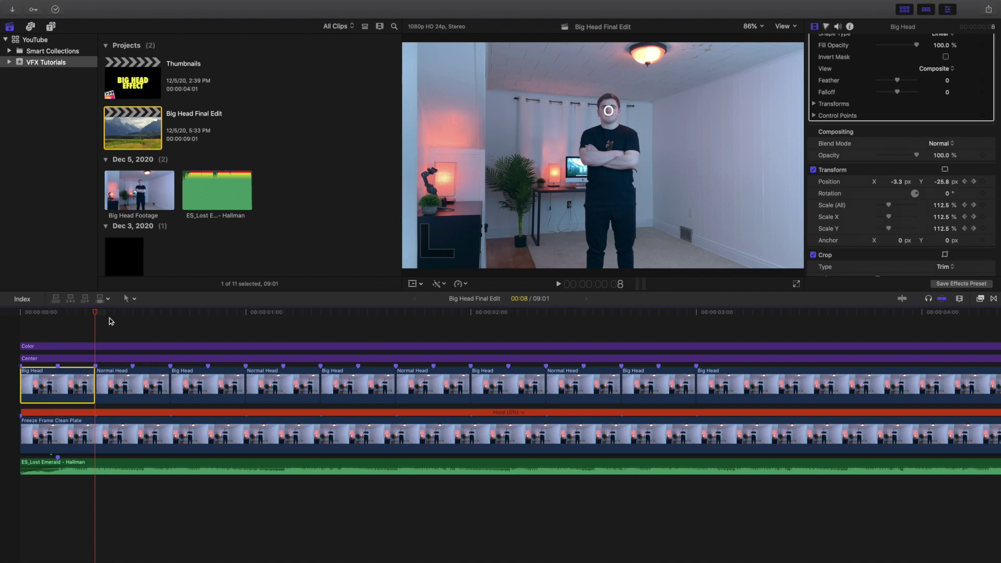
pyautogui.press('Left')
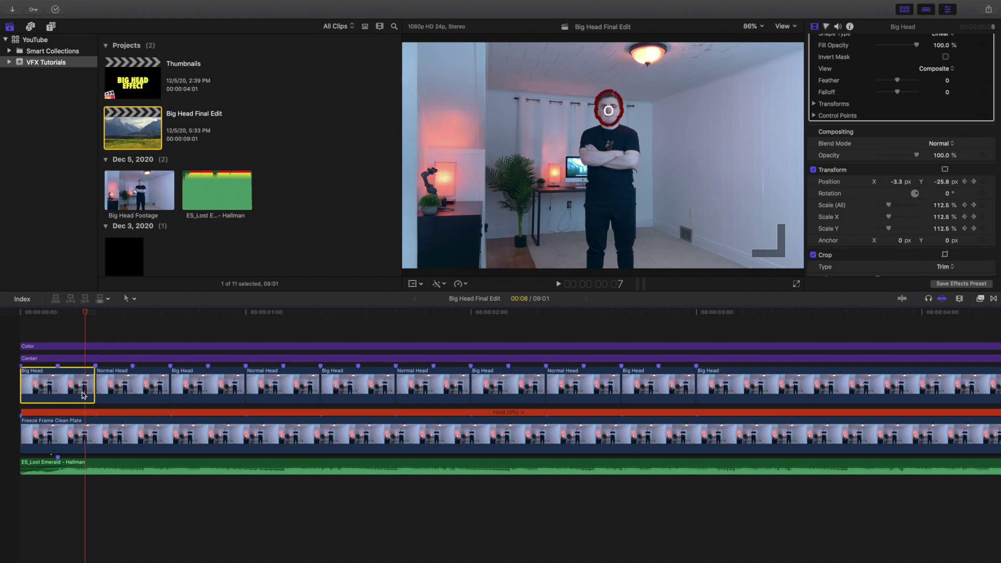
pyautogui.click(87, 364)
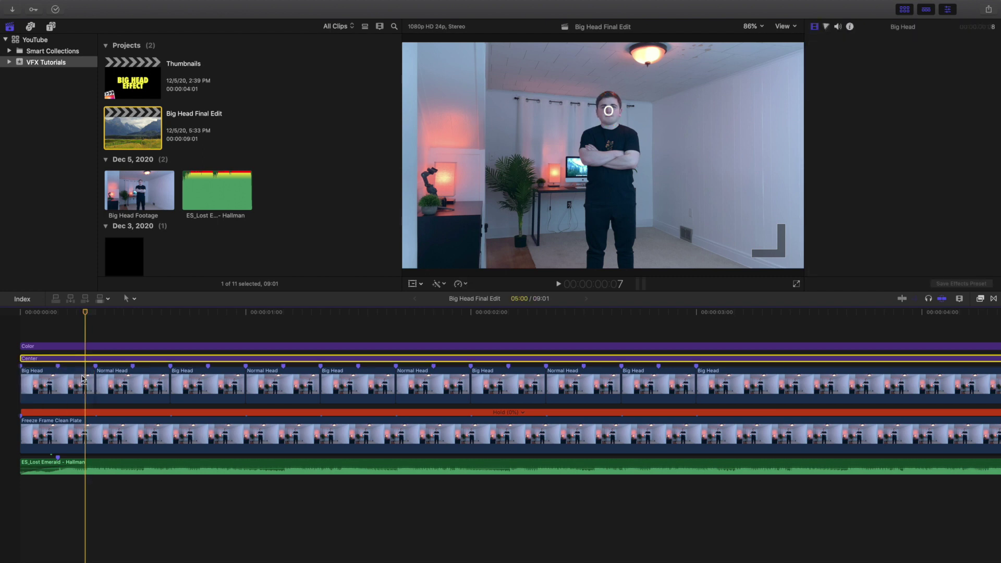
pyautogui.click(82, 380)
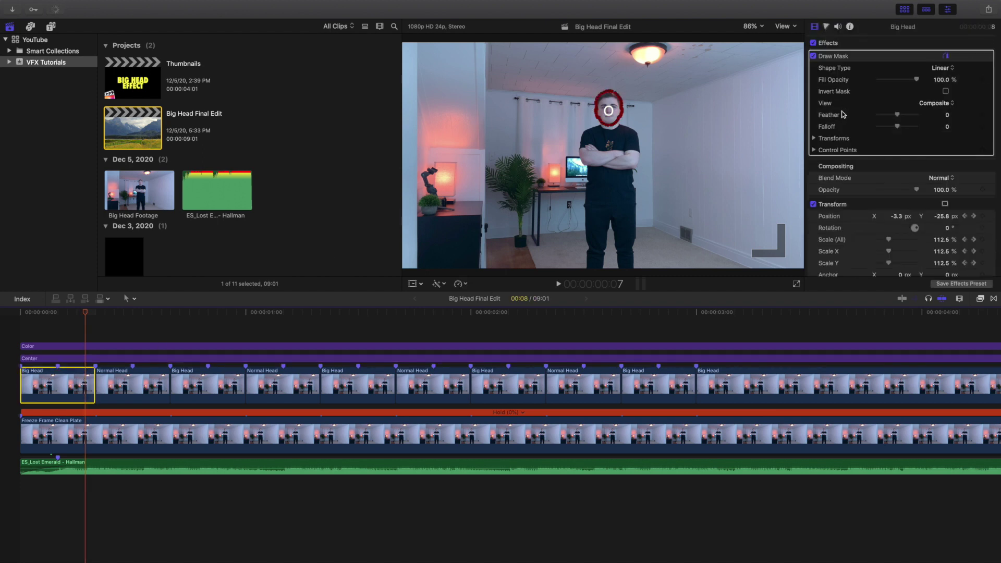
pyautogui.scroll(-3, 843, 114)
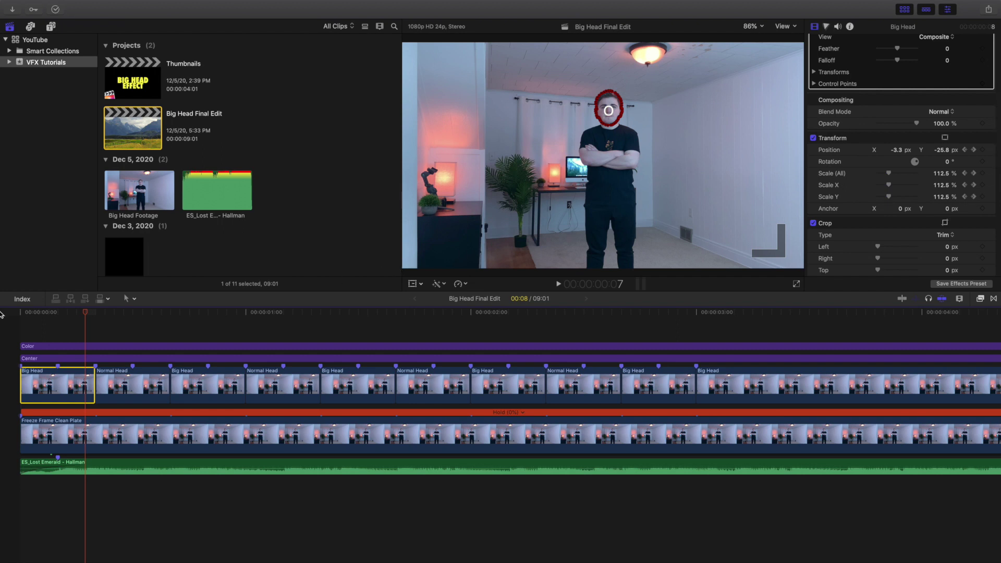
# Compare the first Big Head clip's Transform keyframes at its first frame and four frames in.
pyautogui.click(10, 329)
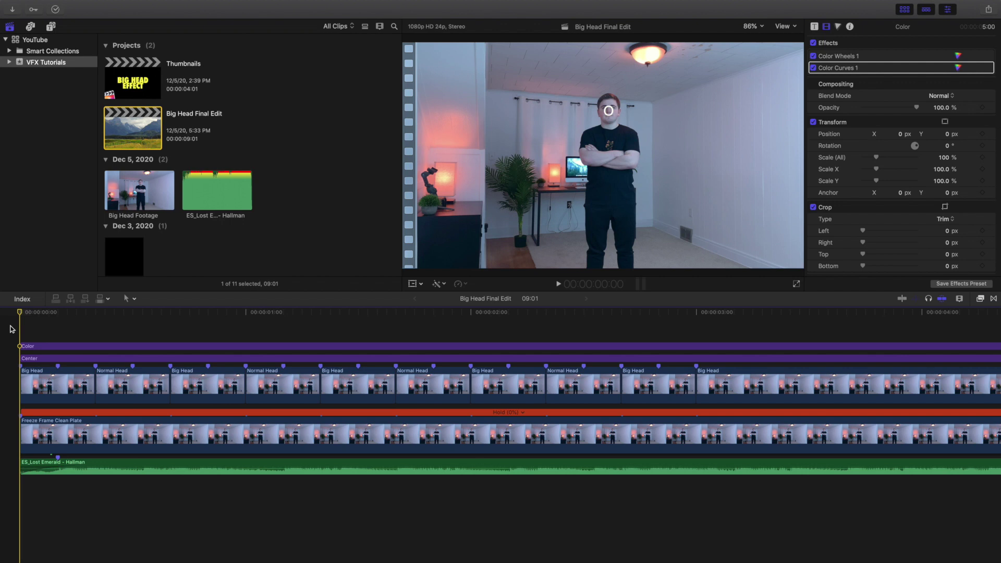
pyautogui.click(48, 375)
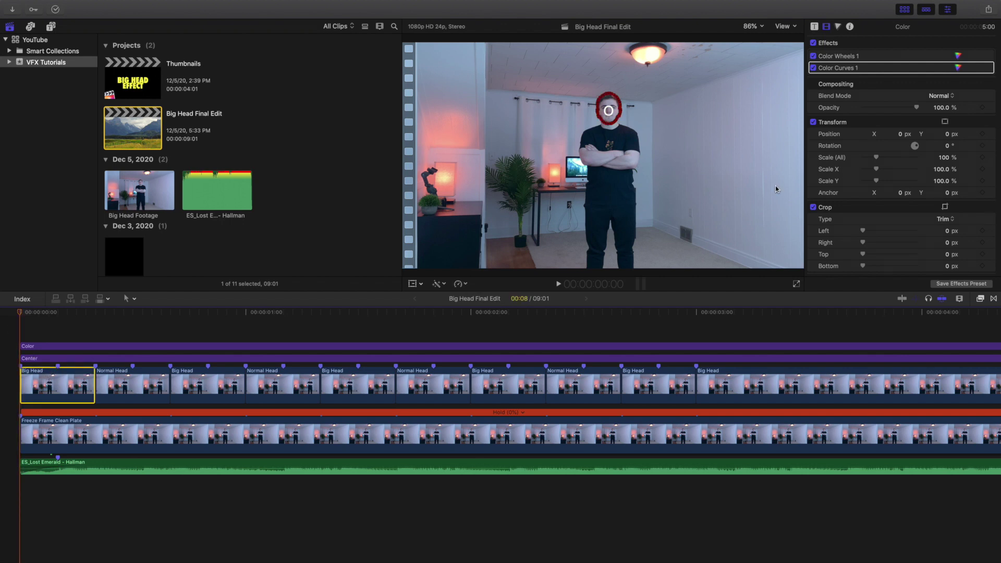
pyautogui.scroll(-4, 848, 162)
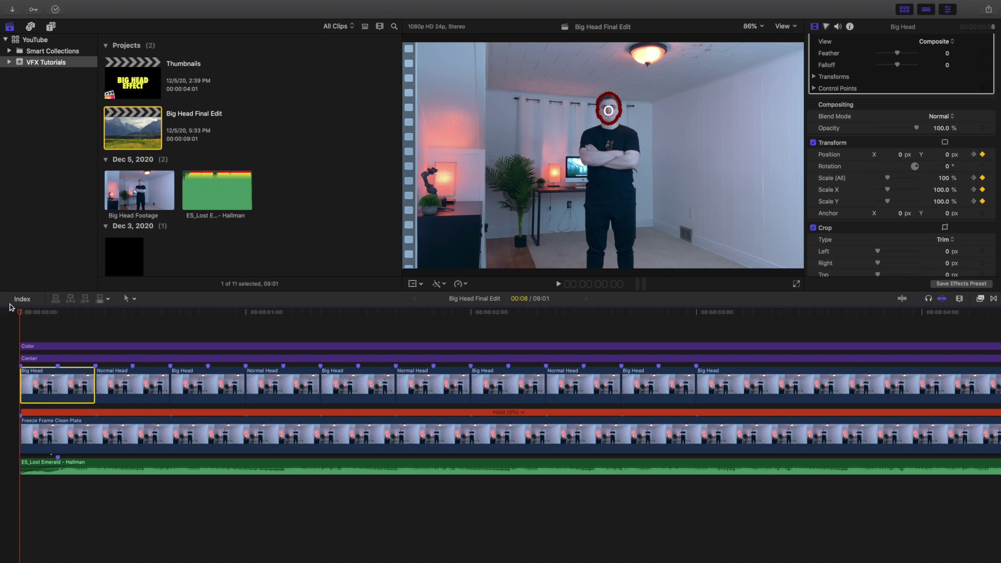
pyautogui.press('Right')
pyautogui.press('Right')
pyautogui.press('Right')
pyautogui.press('Right')
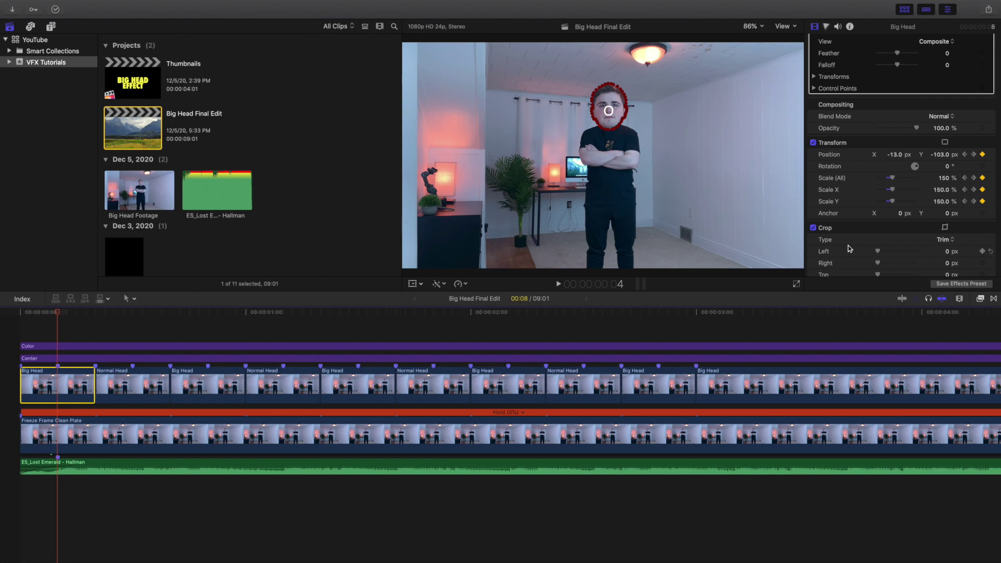
# Advance to the cut after the first Big Head clip, then play the opening to review the head animation.
pyautogui.press('Right')
pyautogui.press('Right')
pyautogui.press('Right')
pyautogui.press('Right')
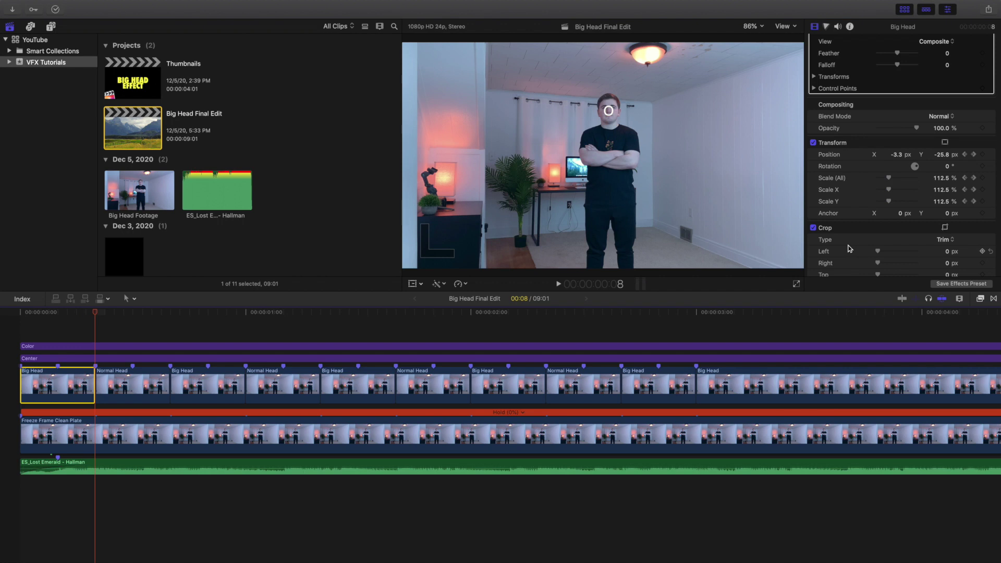
pyautogui.click(19, 336)
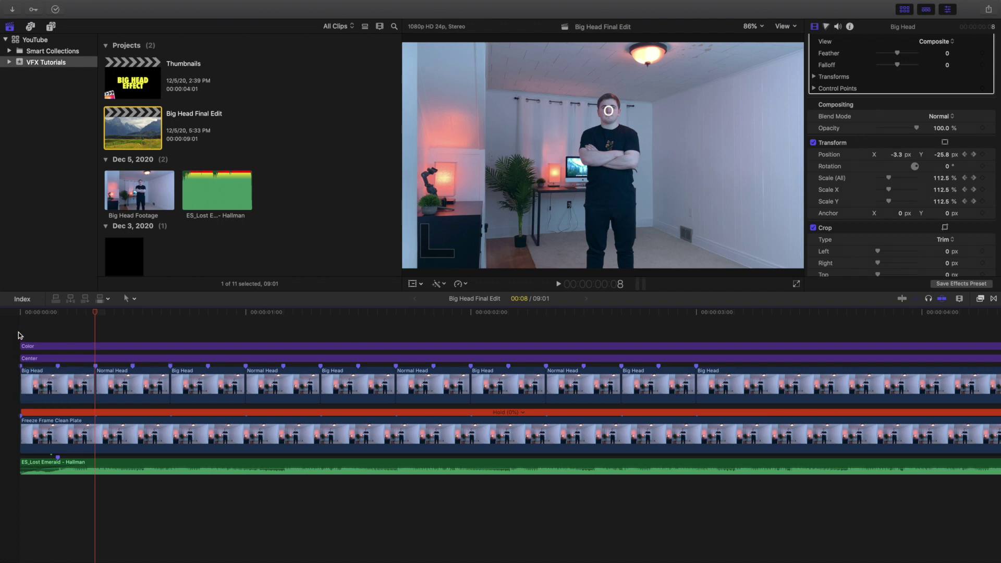
pyautogui.press('space')
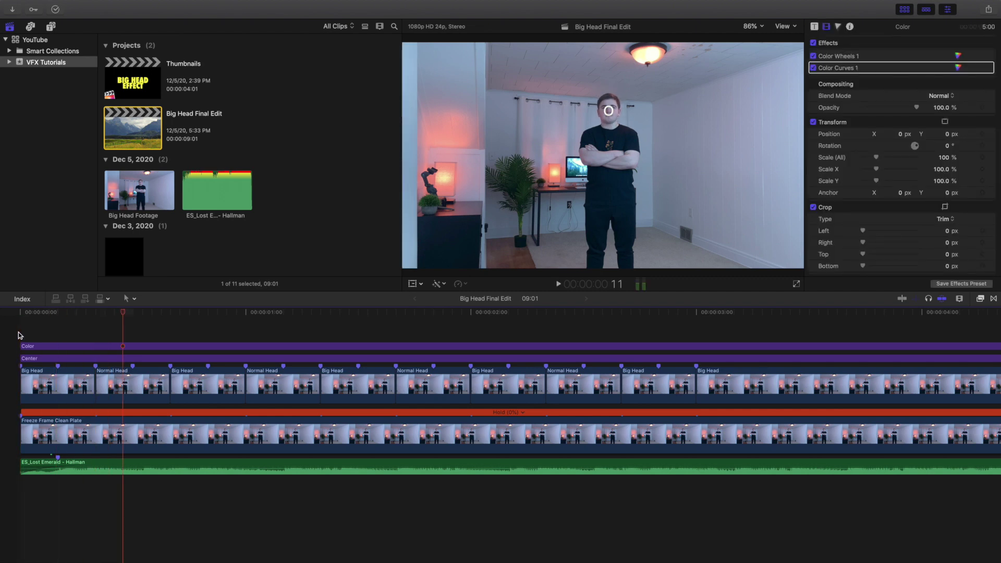
# Inspect the Transform keyframes at the start of the long final Big Head clip, at 3:00.
pyautogui.hscroll(5, 361, 403)
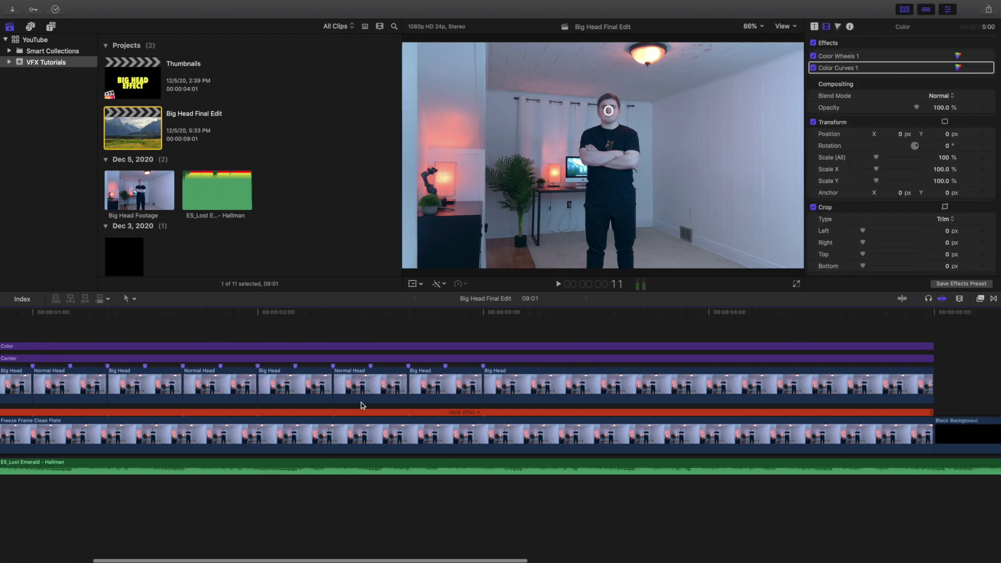
pyautogui.hscroll(4, 360, 403)
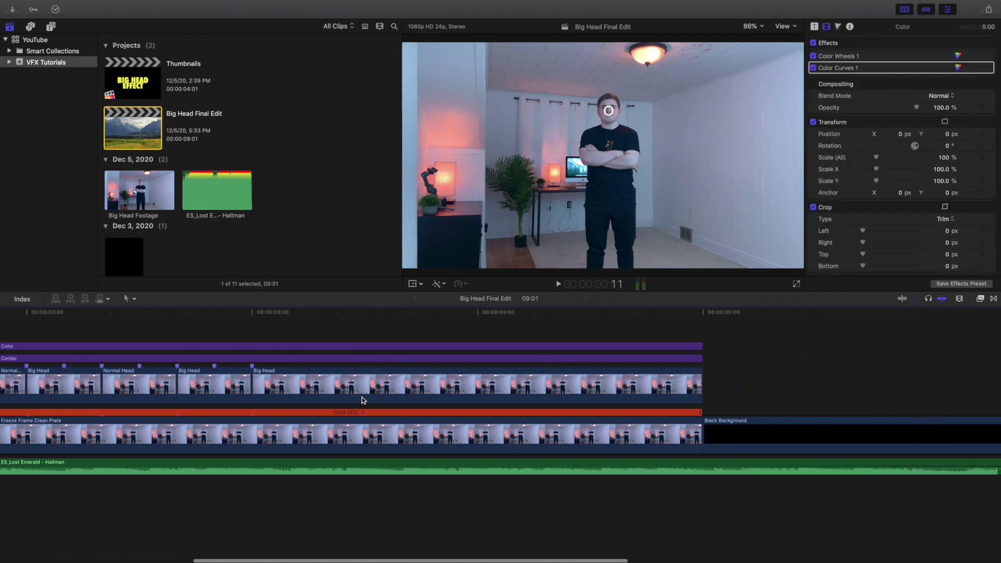
pyautogui.click(231, 329)
pyautogui.click(255, 393)
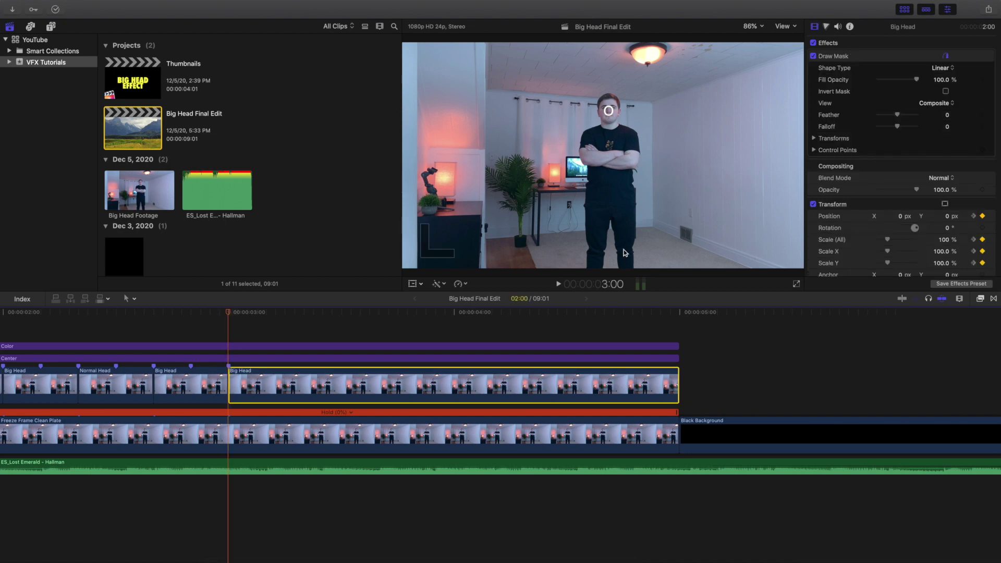
pyautogui.scroll(-2, 977, 204)
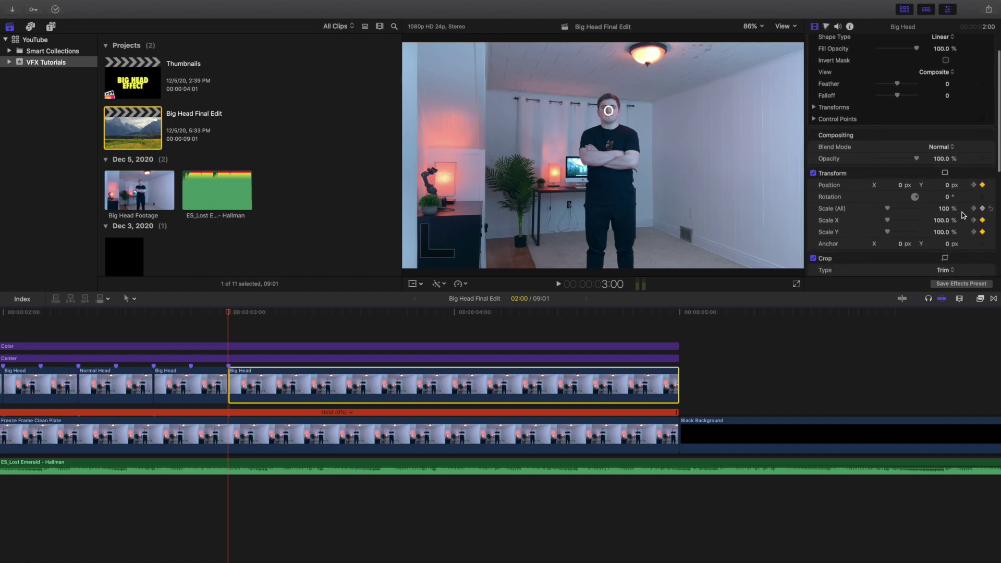
# Inspect the Transform keyframes on the final Big Head clip's last frame and show its Draw Mask outline.
pyautogui.click(678, 321)
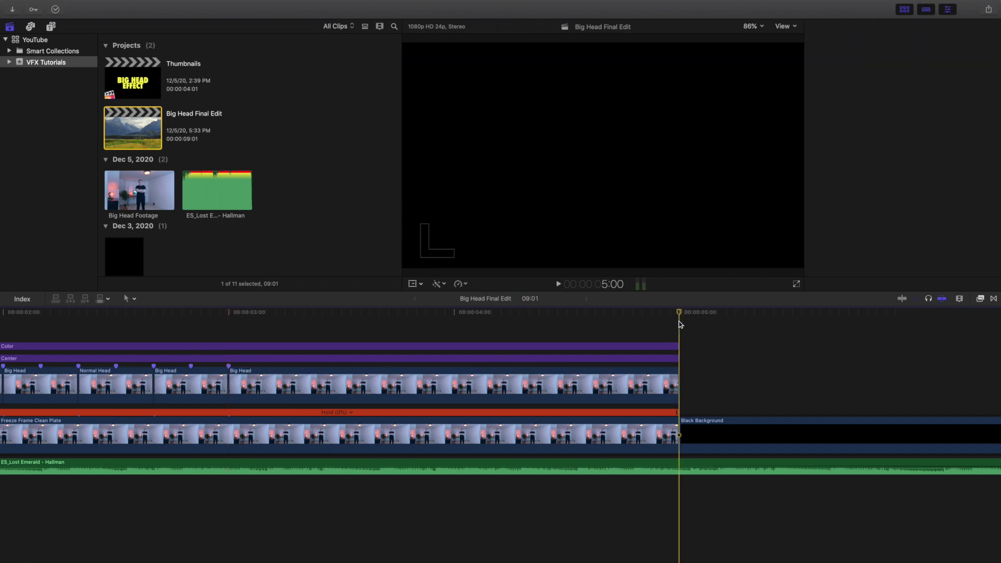
pyautogui.press('Left')
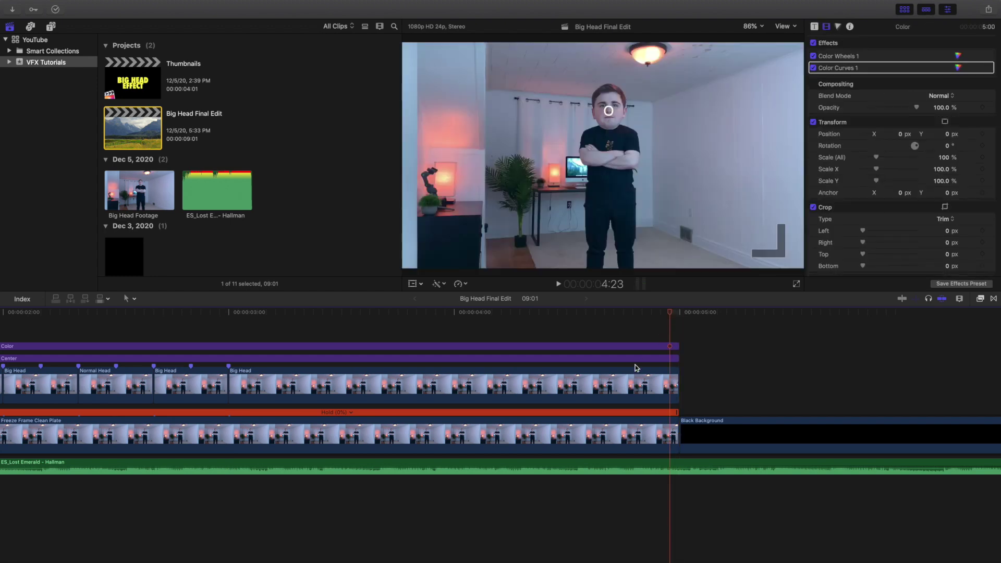
pyautogui.click(637, 373)
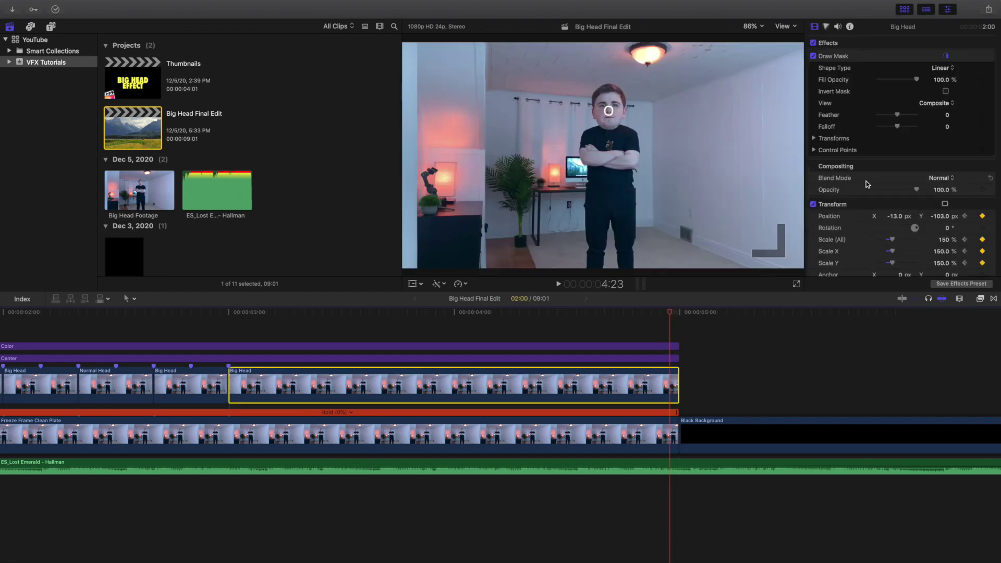
pyautogui.scroll(-3, 865, 181)
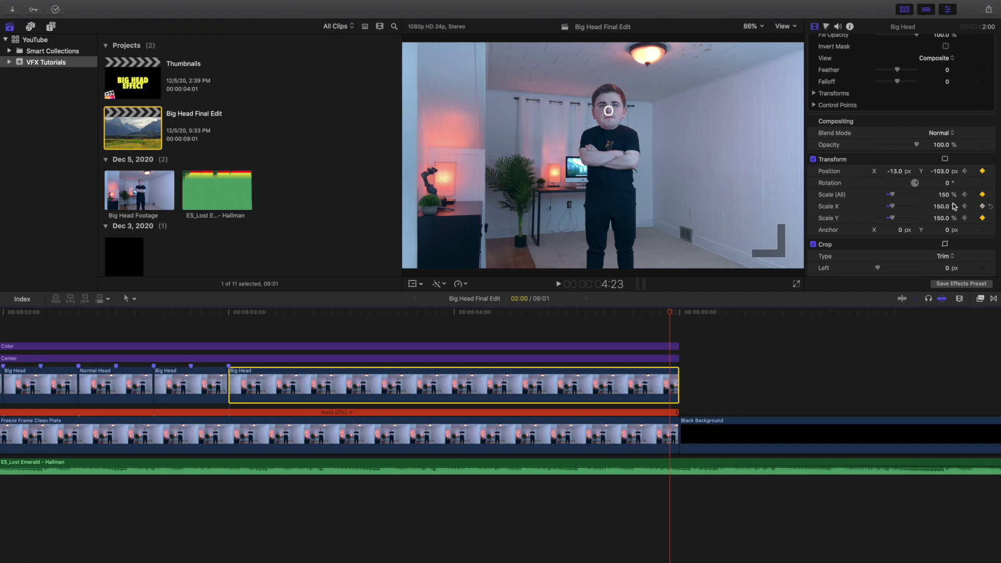
pyautogui.scroll(2, 834, 65)
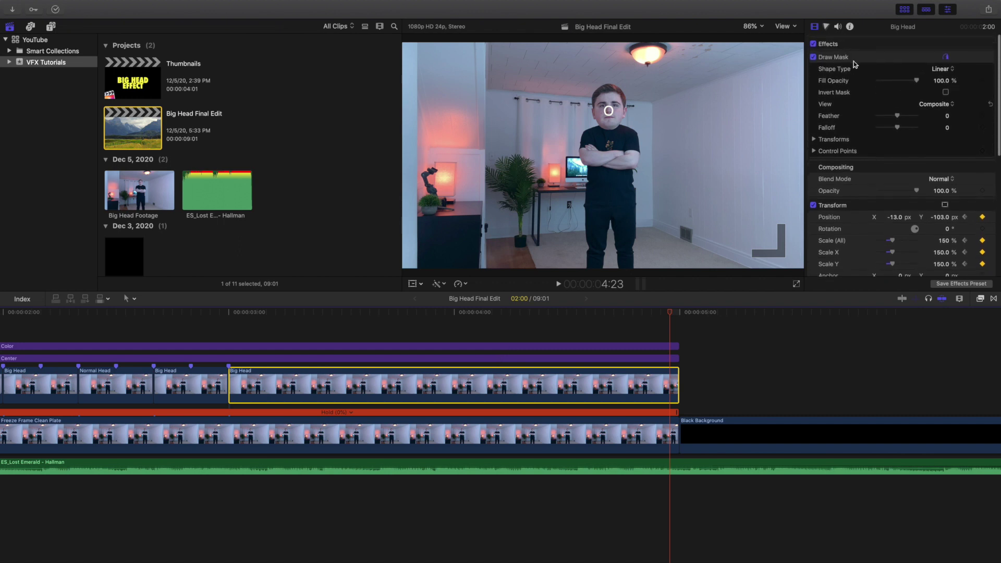
pyautogui.click(856, 59)
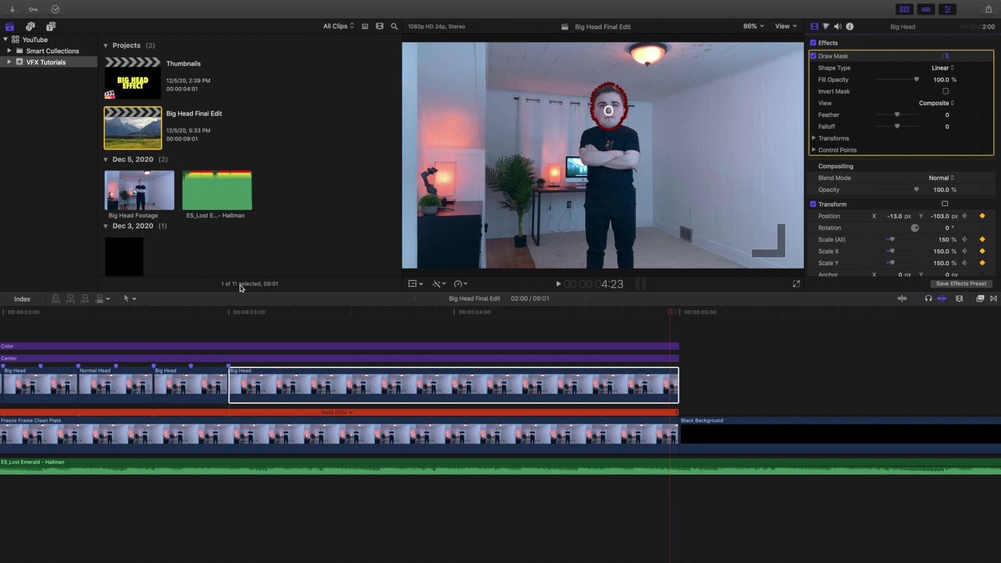
# Play the final Big Head clip from its start and examine its Transform values at 3:03.
pyautogui.click(228, 323)
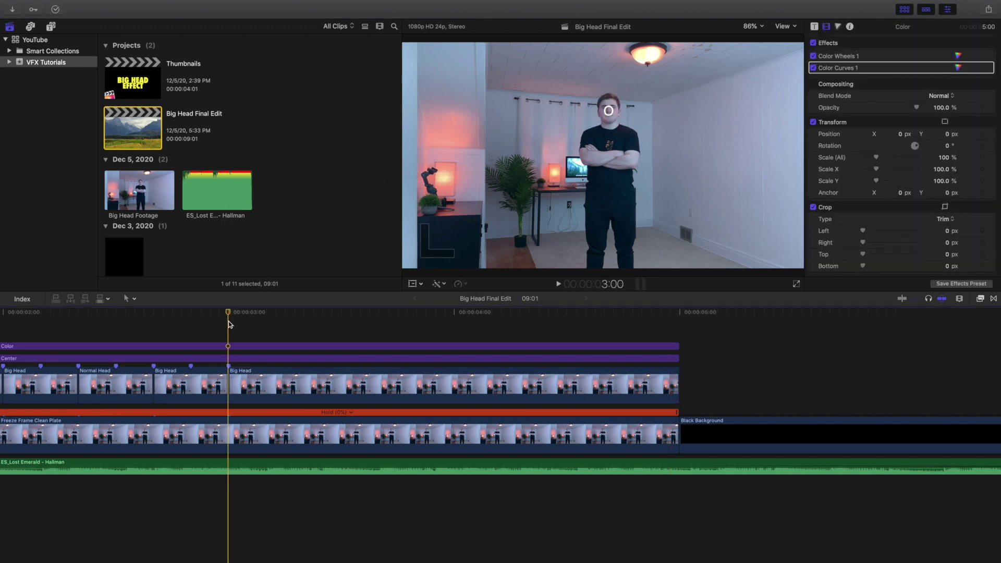
pyautogui.press('space')
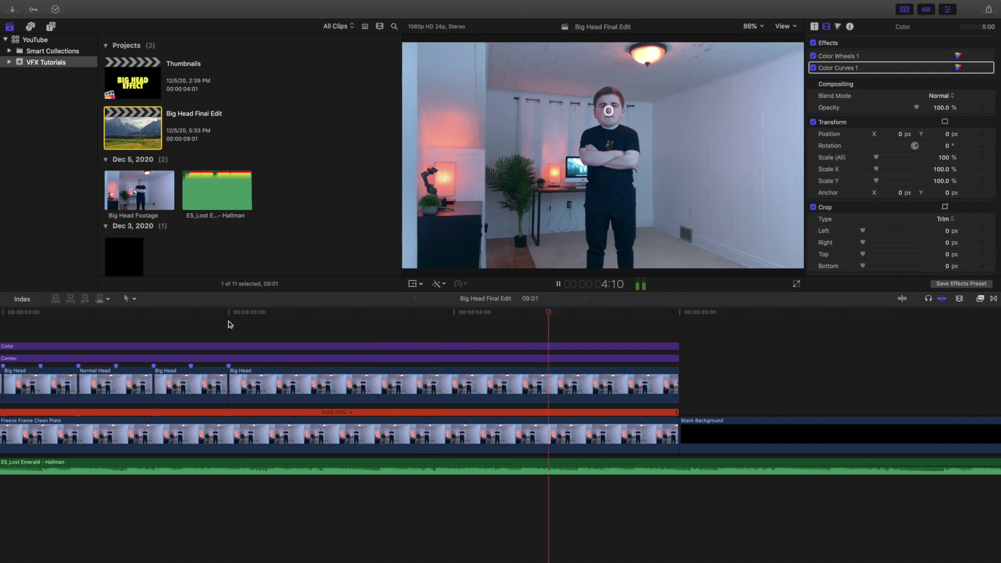
pyautogui.click(257, 313)
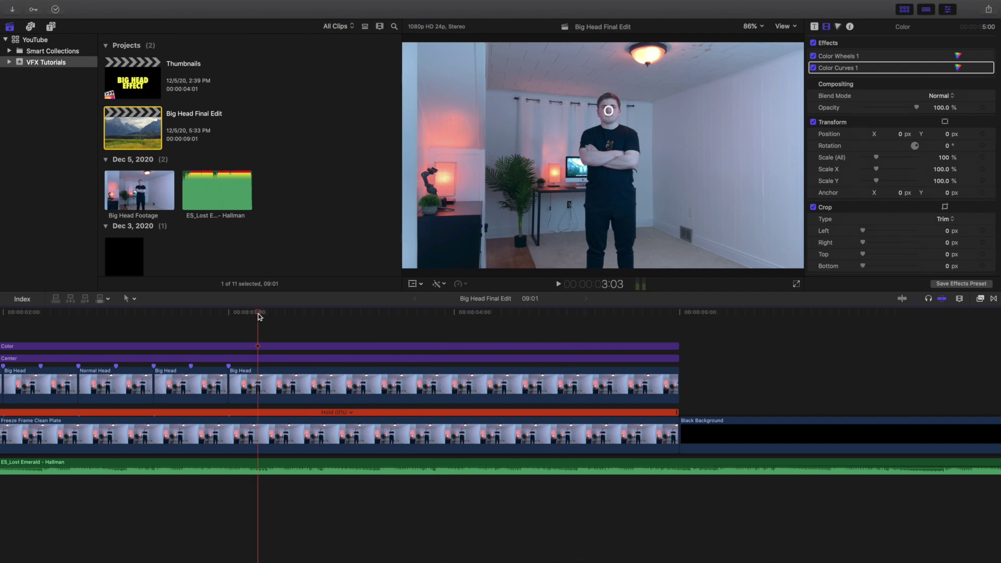
pyautogui.click(326, 391)
pyautogui.scroll(-5, 827, 181)
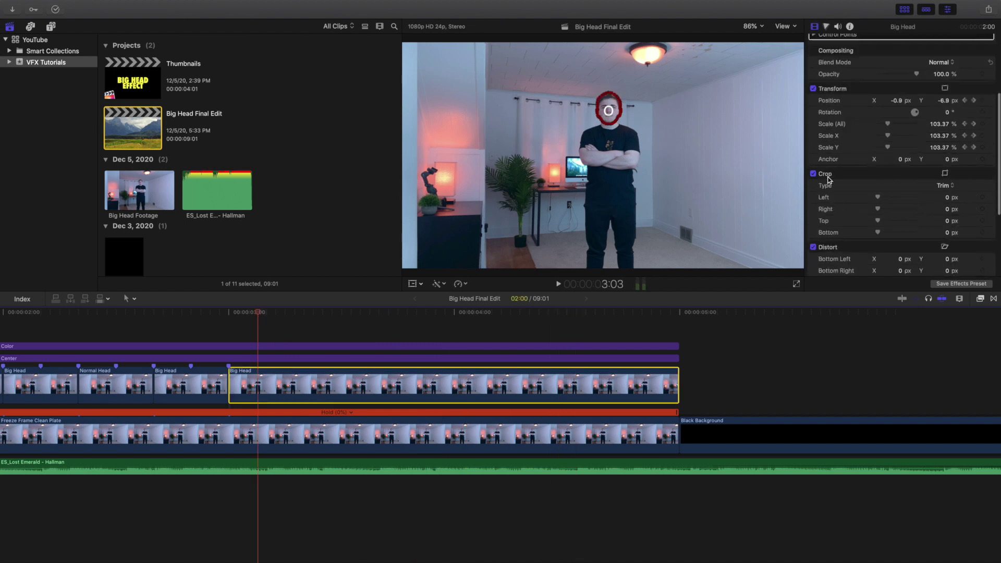
pyautogui.scroll(2, 829, 180)
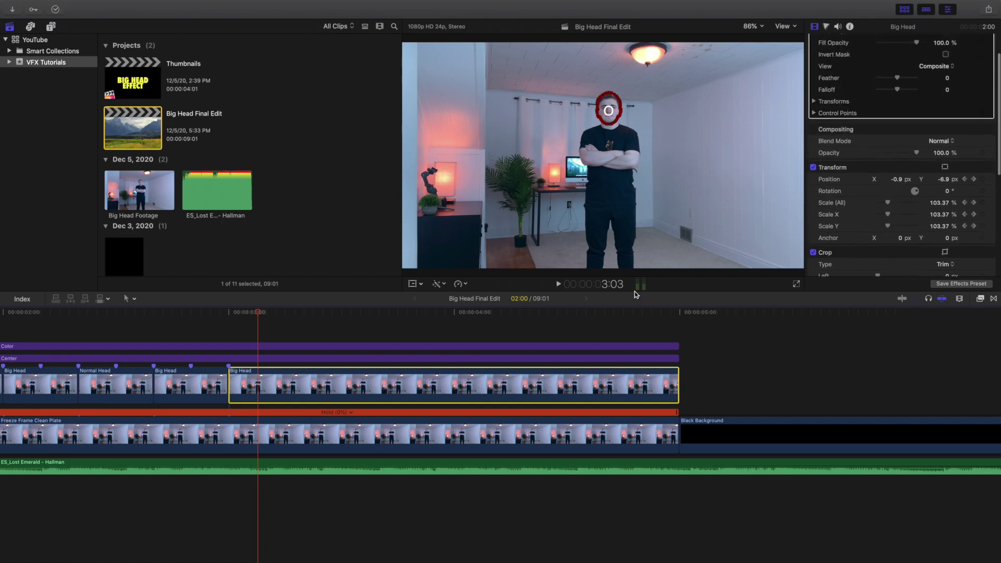
# Return to the final Big Head clip's last frame, at 4:23, and recheck its Position and Scale keyframes.
pyautogui.click(679, 330)
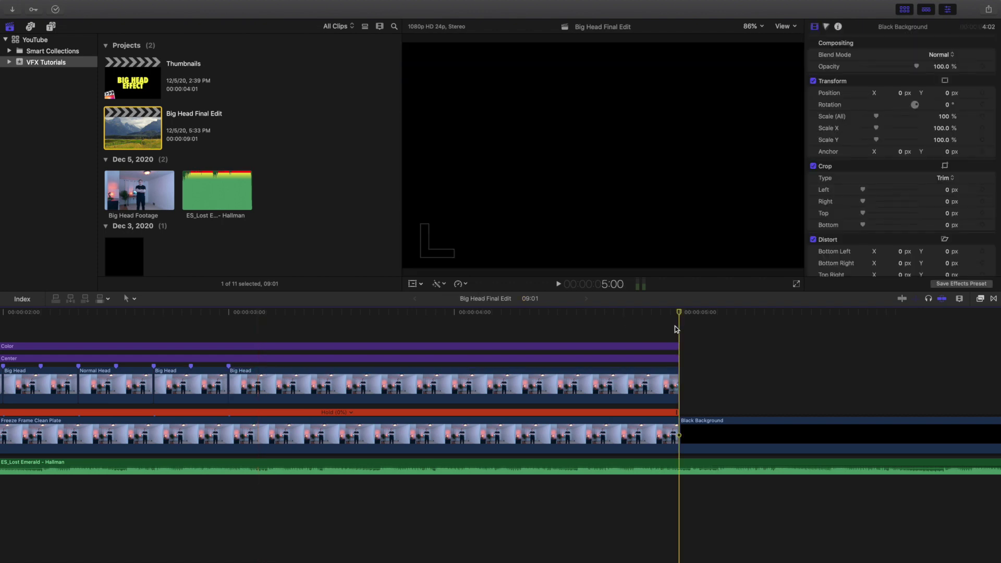
pyautogui.press('Left')
pyautogui.click(652, 346)
pyautogui.click(644, 373)
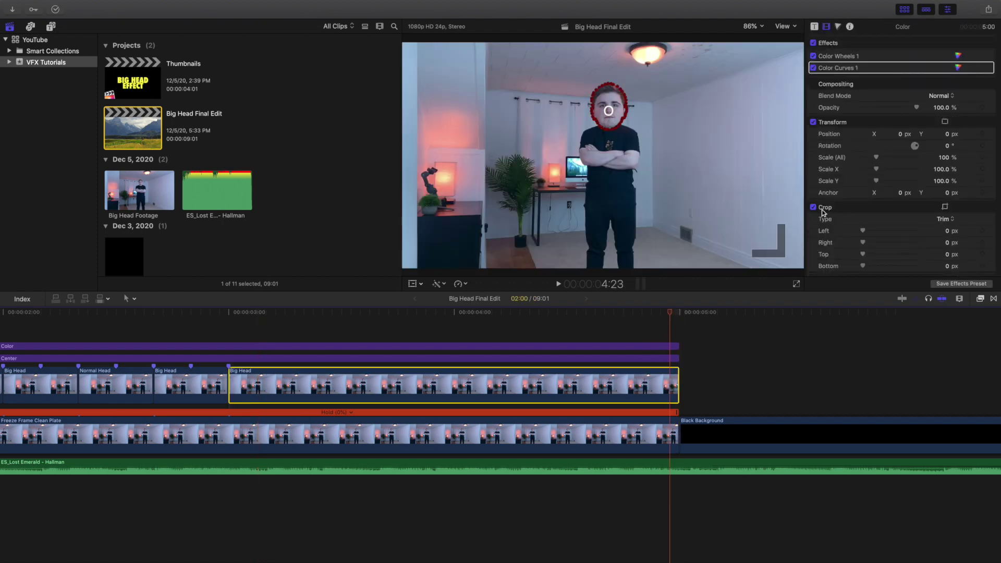
pyautogui.scroll(-5, 867, 157)
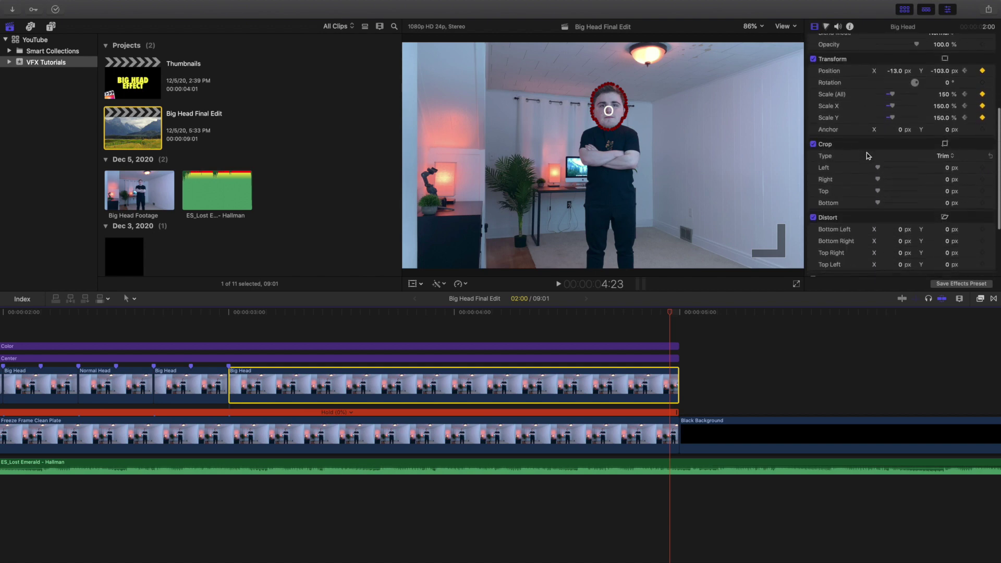